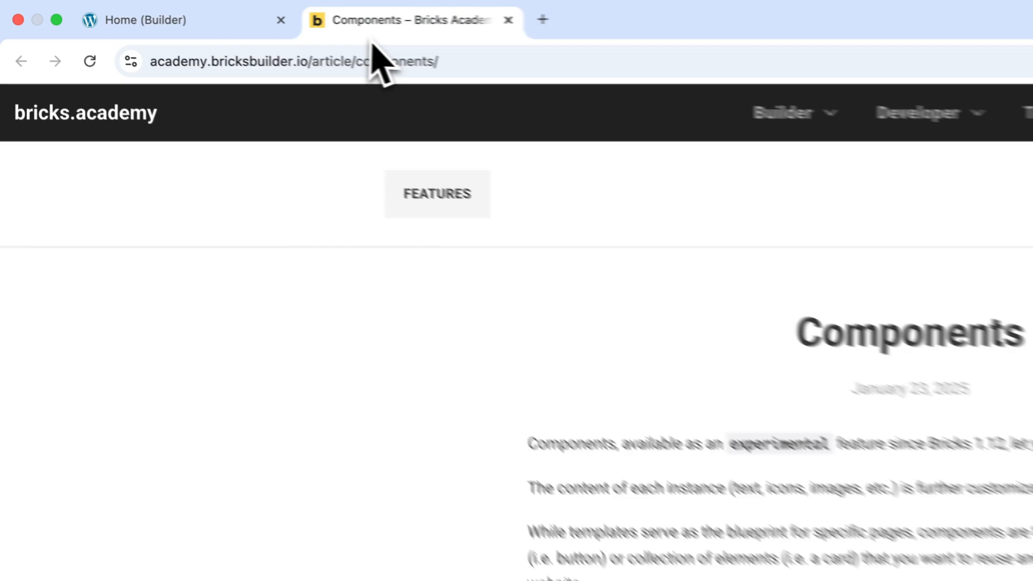
Step: Open the documentation article linked from the builder's experimental components label and examine its introduction, highlighting the word "experimental"
left_click(239, 27)
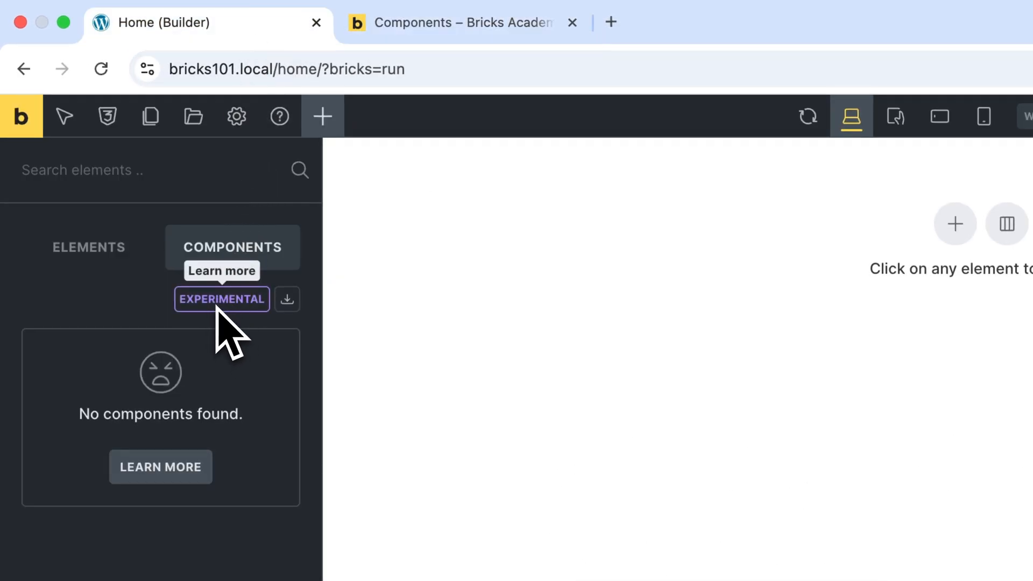
left_click(221, 299)
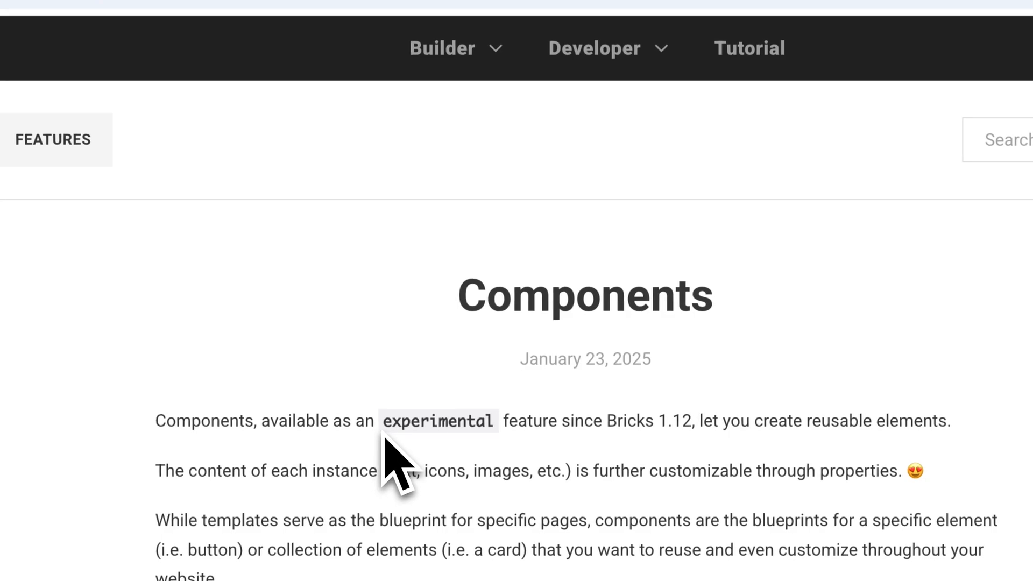
left_click_drag(382, 437, 501, 430)
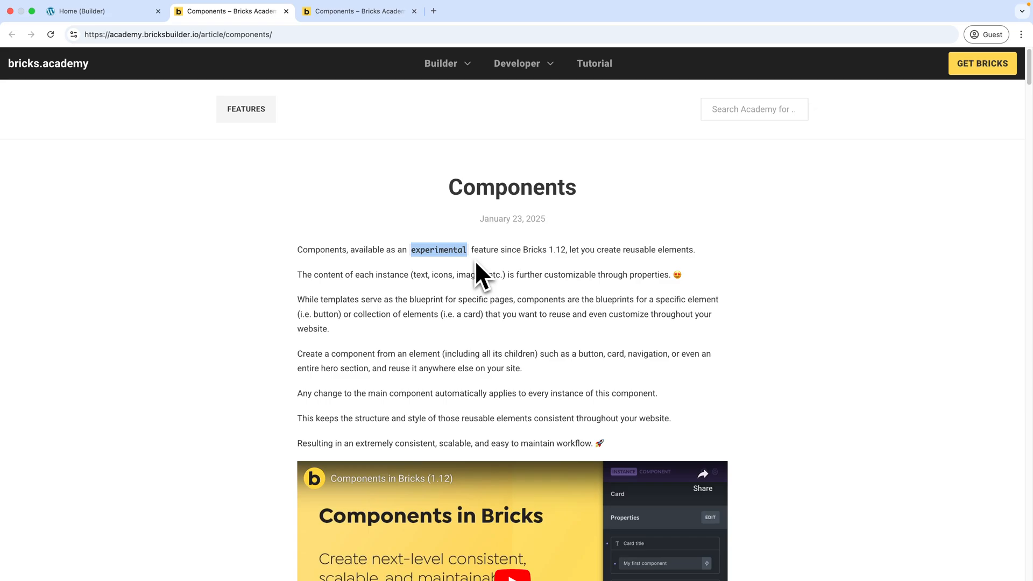
scroll(330, 325, "down", 2)
scroll(258, 328, "up", 1)
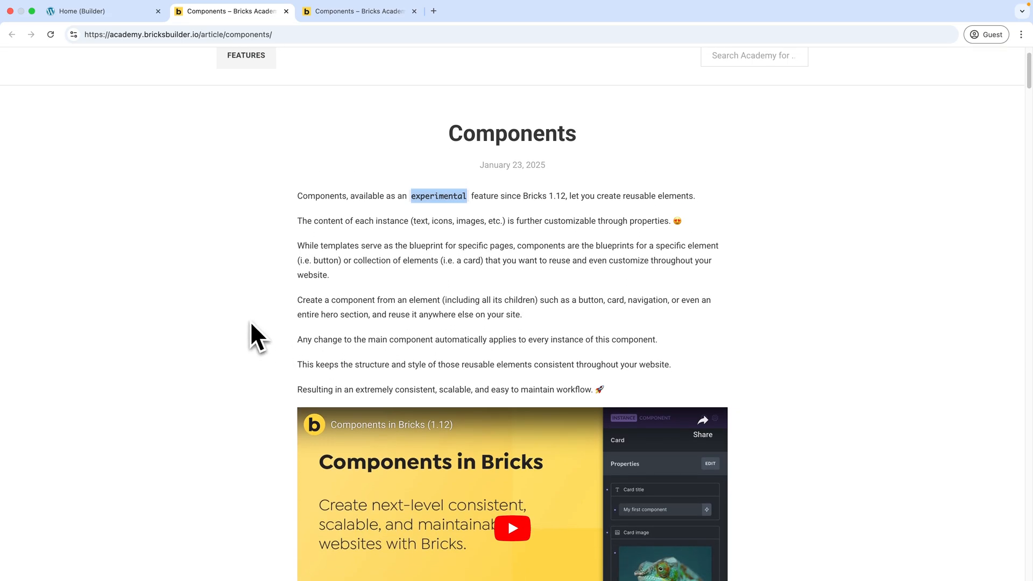
Step: Return to the Home page builder, add a Section to the empty page, select its Container and reopen the elements list
left_click(97, 10)
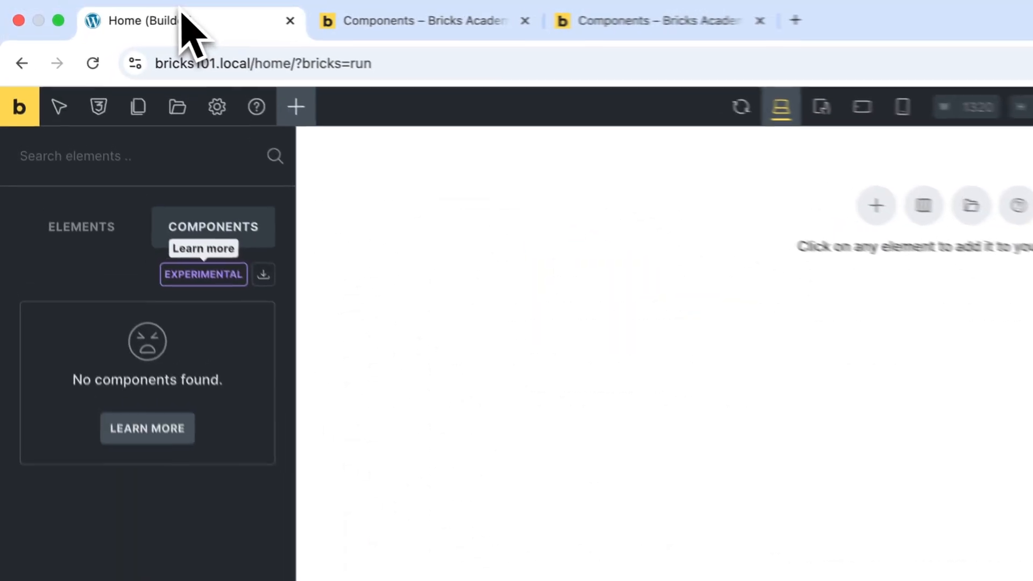
left_click(89, 233)
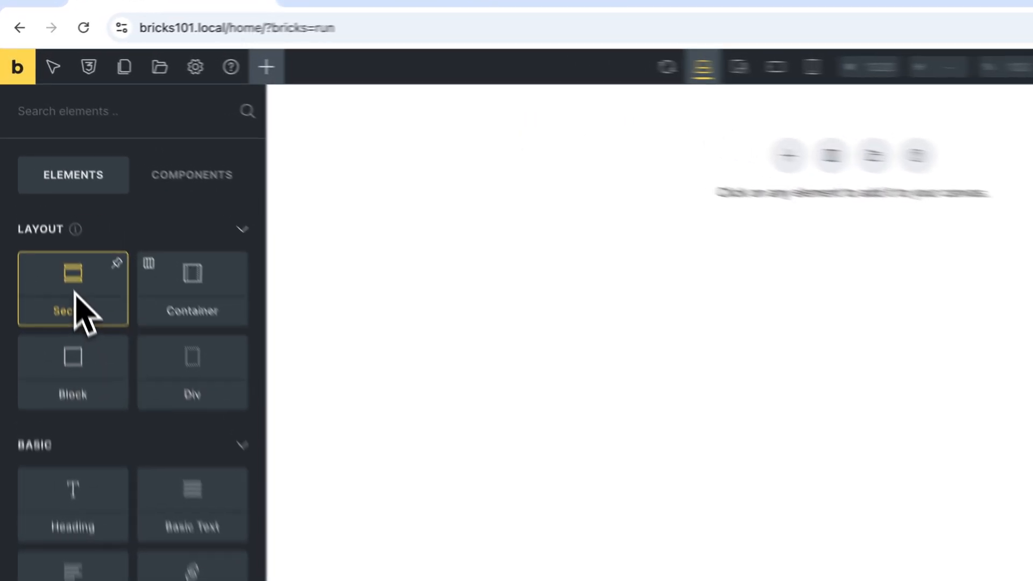
left_click(46, 201)
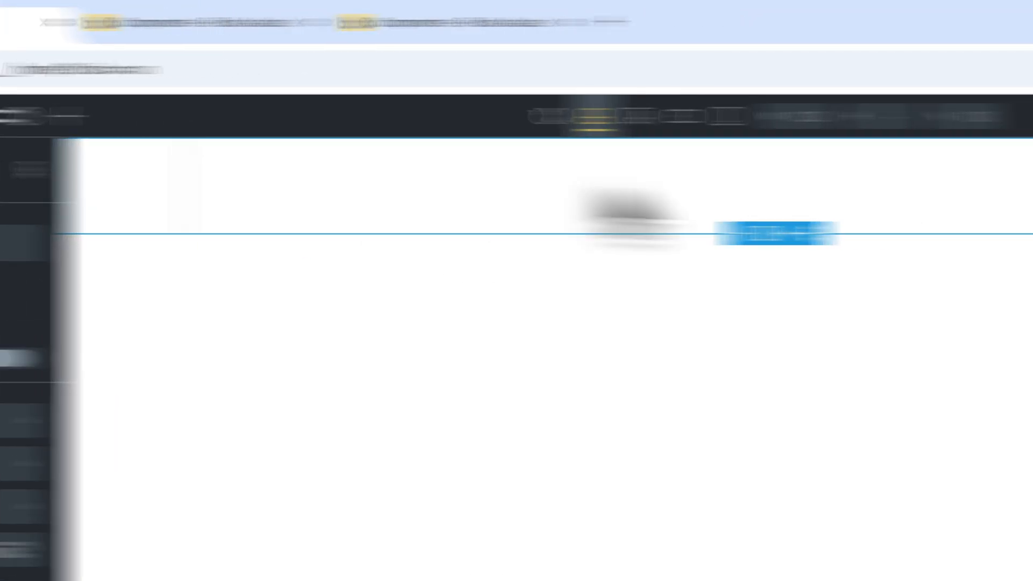
left_click(941, 280)
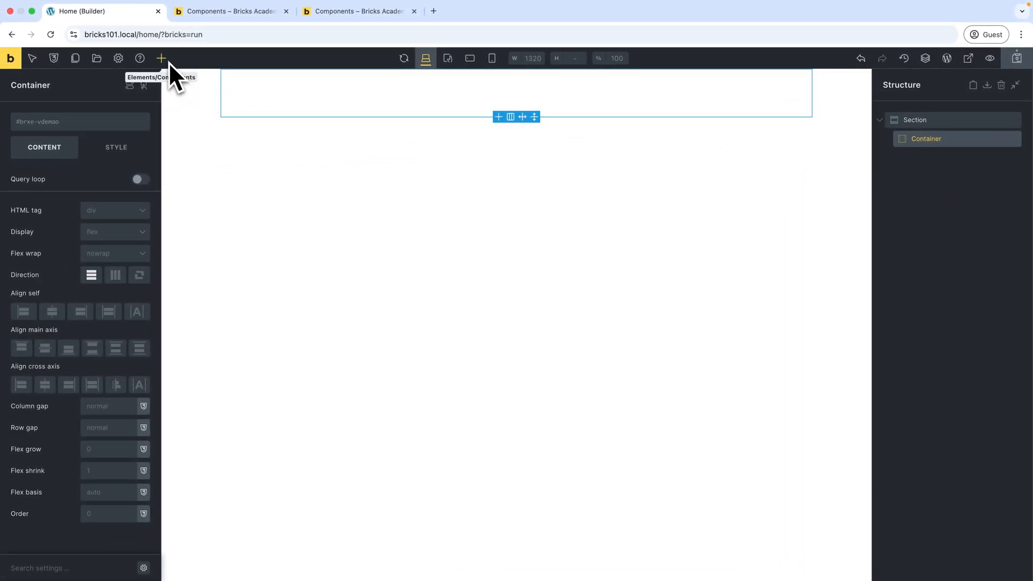
left_click(168, 61)
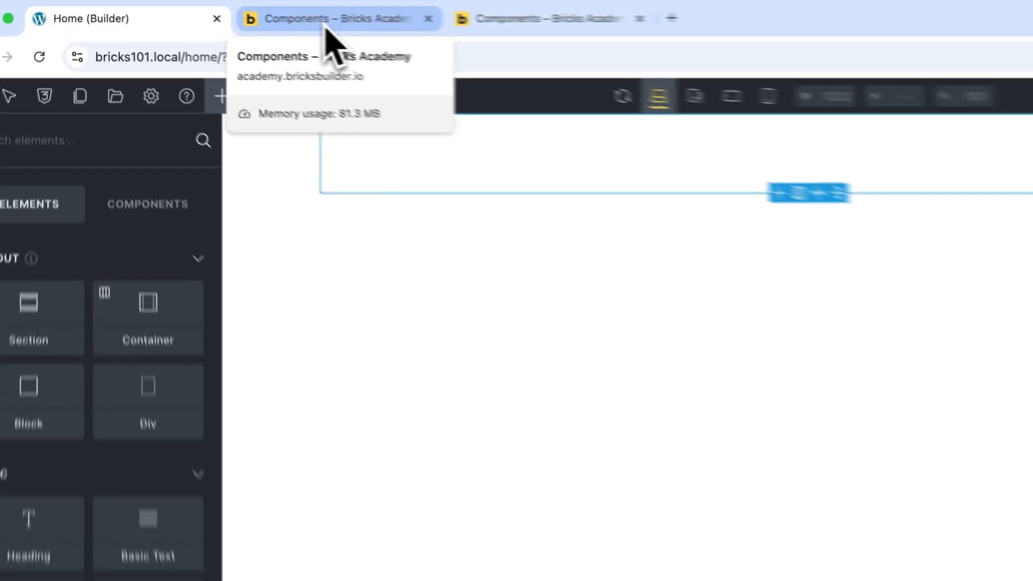
Step: Switch to the Bricks Academy Components article and highlight its title and opening paragraphs to examine how a page is made of text elements
left_click(223, 14)
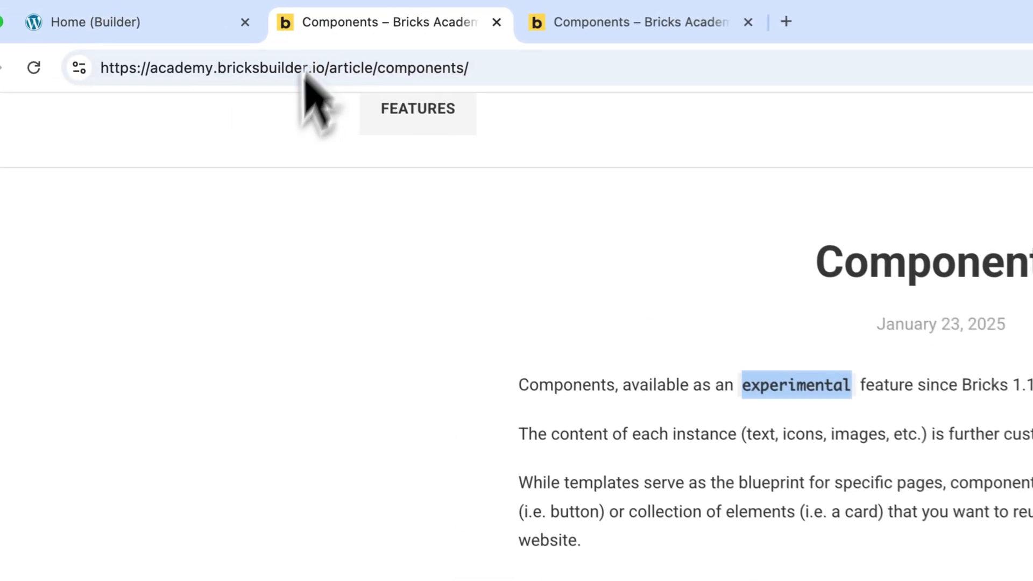
left_click_drag(555, 250, 841, 265)
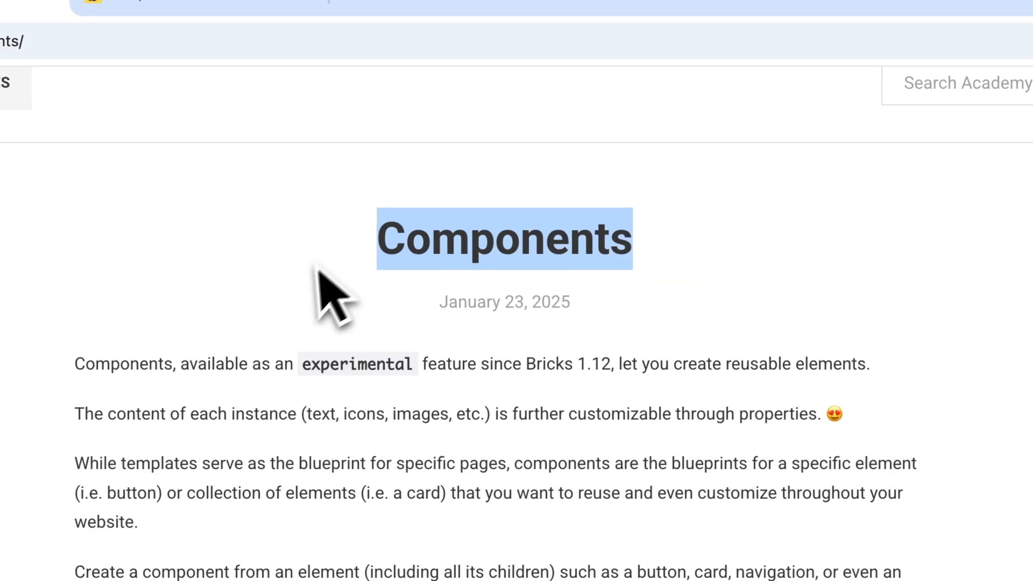
left_click(643, 254)
left_click_drag(380, 241, 694, 257)
left_click(707, 258)
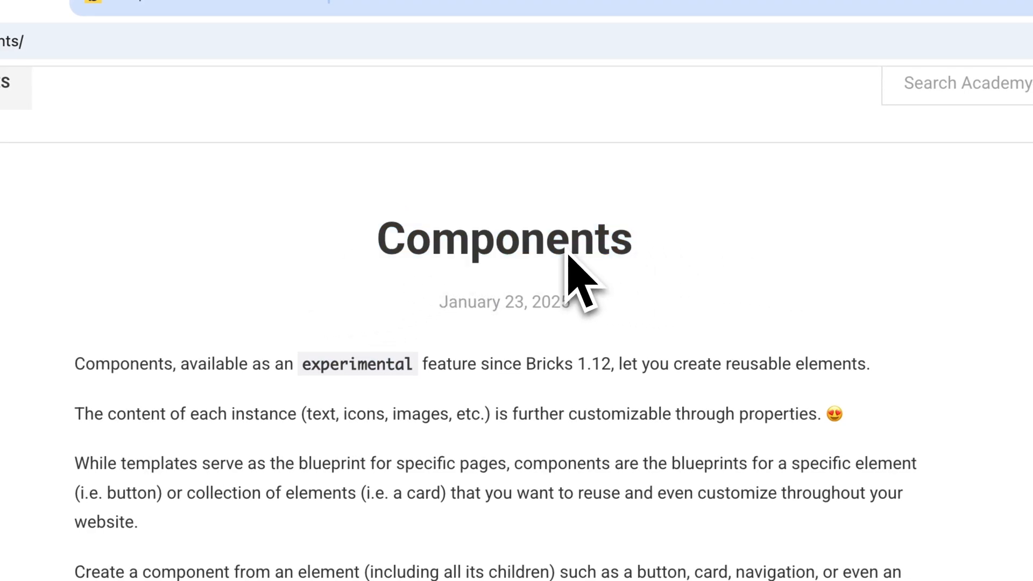
left_click_drag(73, 363, 596, 575)
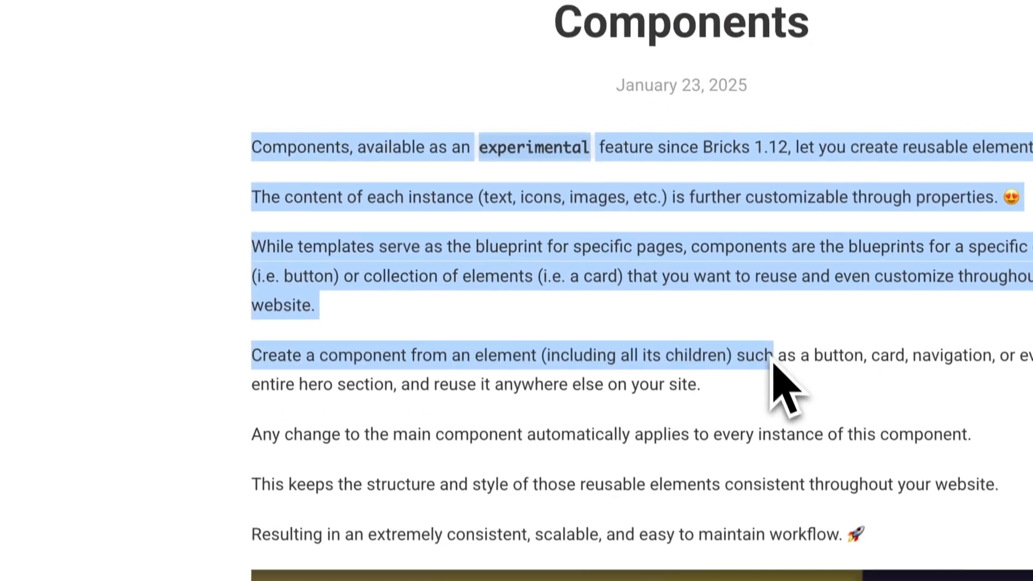
left_click(773, 364)
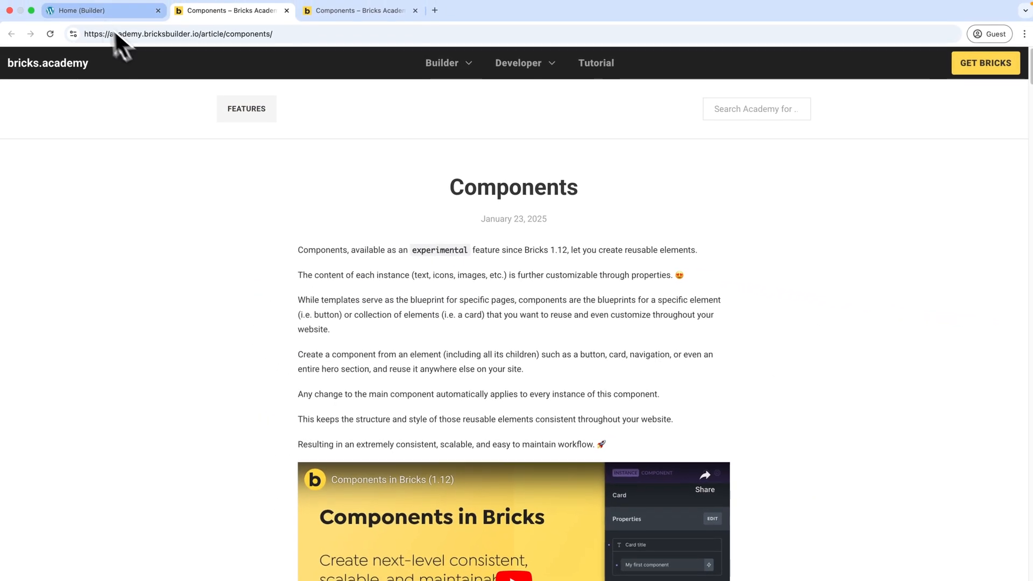
Step: Return to the Home page builder, add a Heading inside the Container and select the heading's text content
left_click(93, 12)
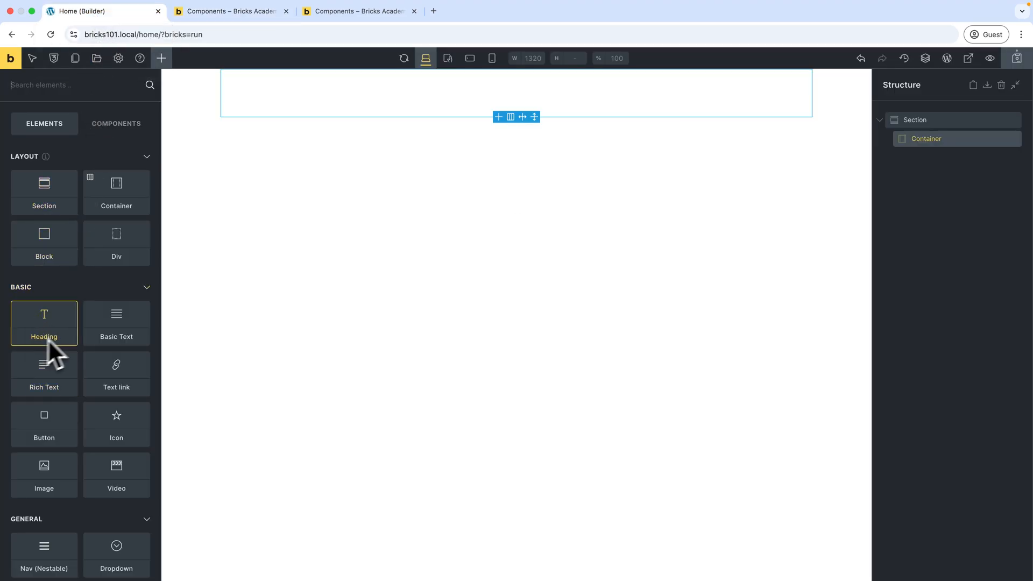
left_click(45, 322)
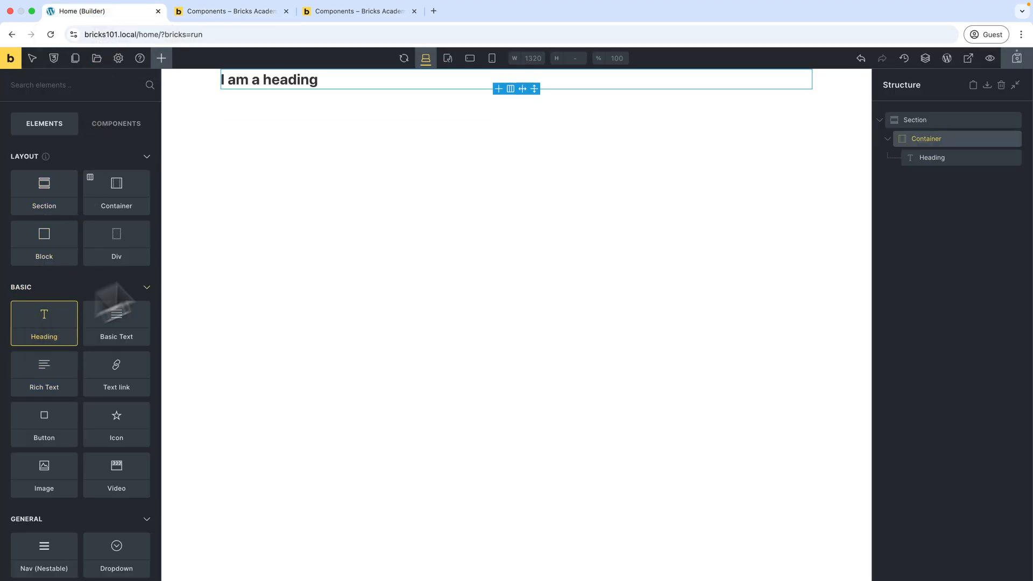
left_click(939, 160)
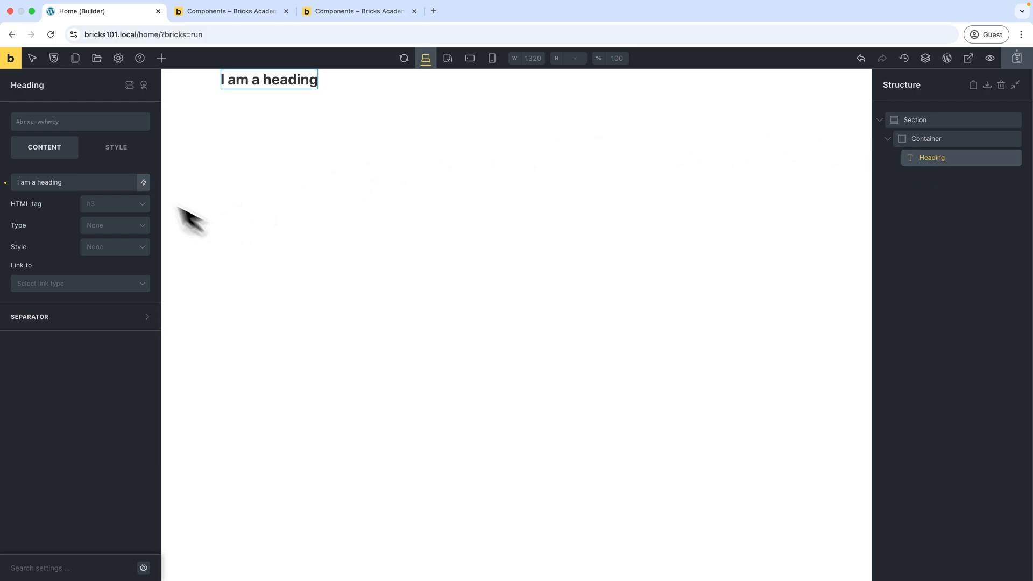
left_click_drag(70, 184, 22, 184)
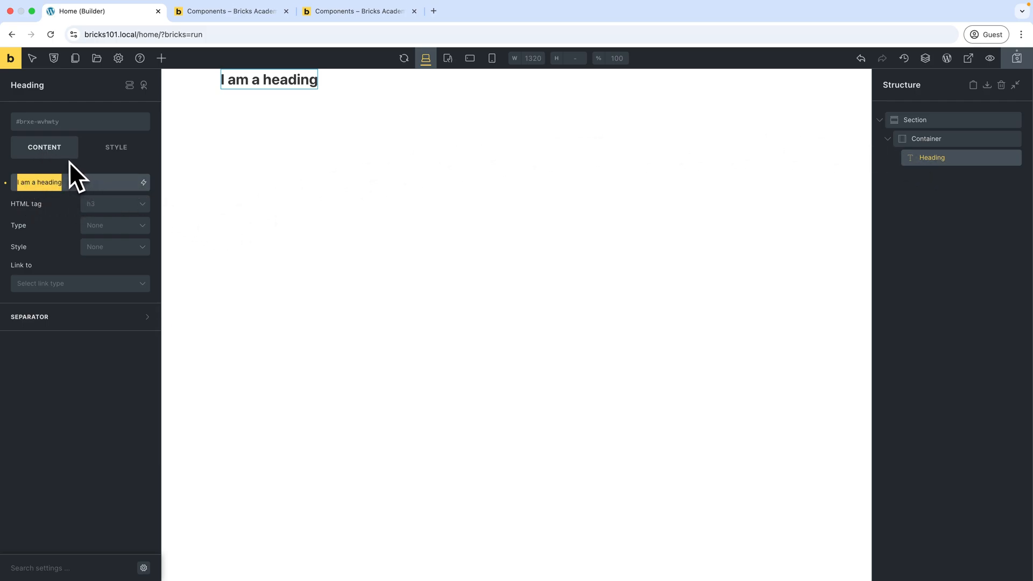
Step: Examine the content settings of the Section and the Heading, and open the Heading's layout style settings
left_click(925, 123)
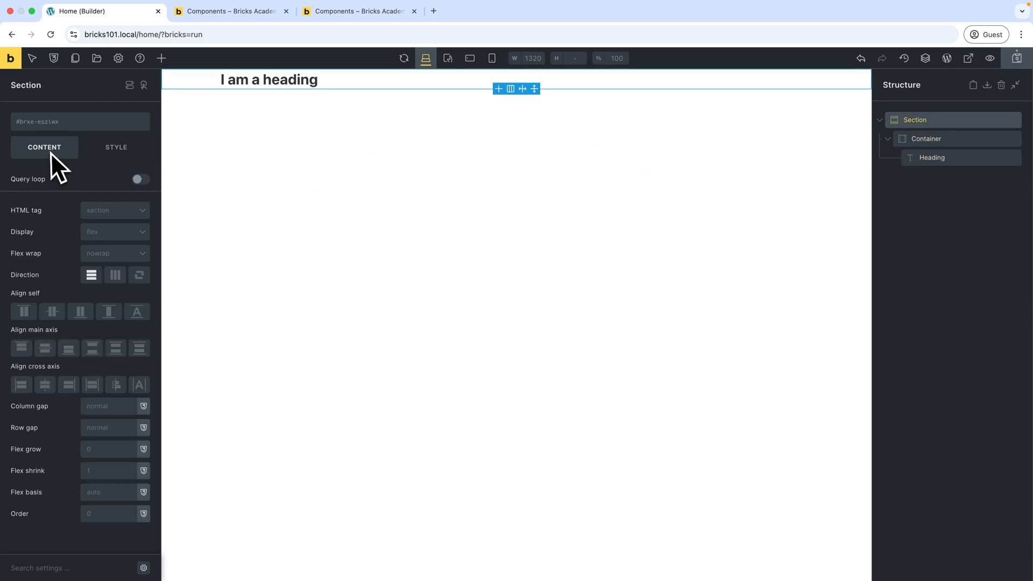
left_click(933, 163)
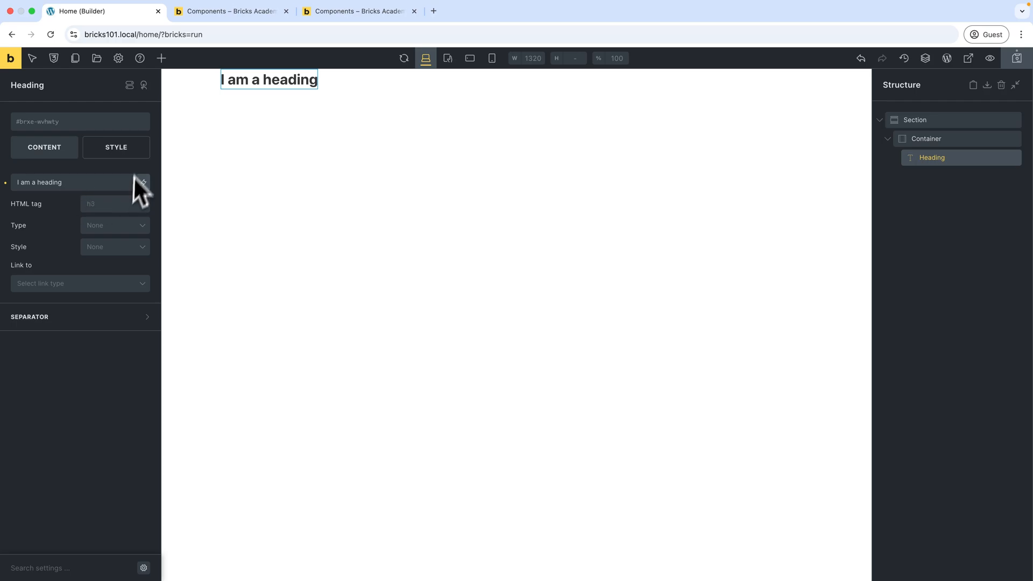
left_click(102, 146)
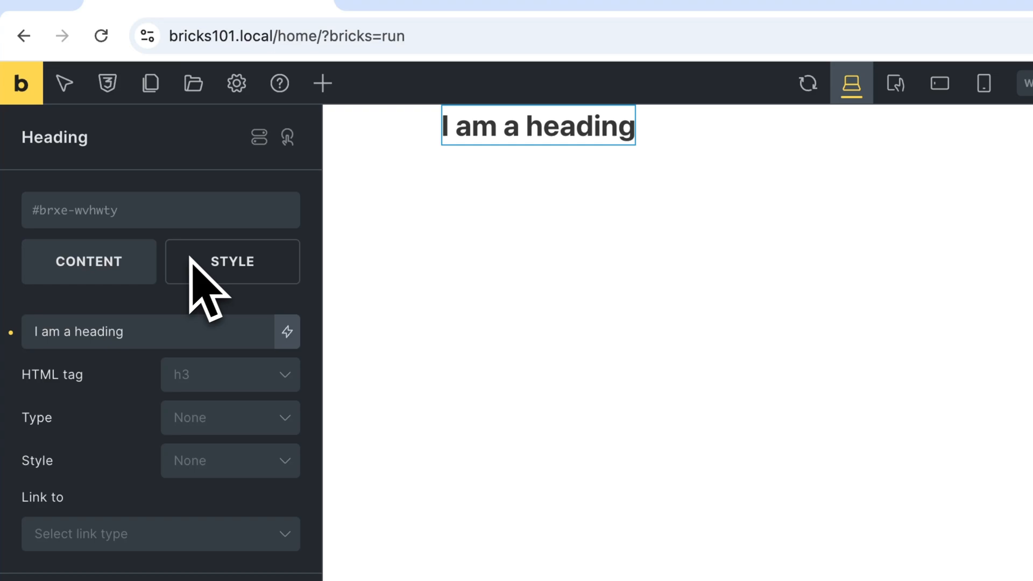
left_click(205, 263)
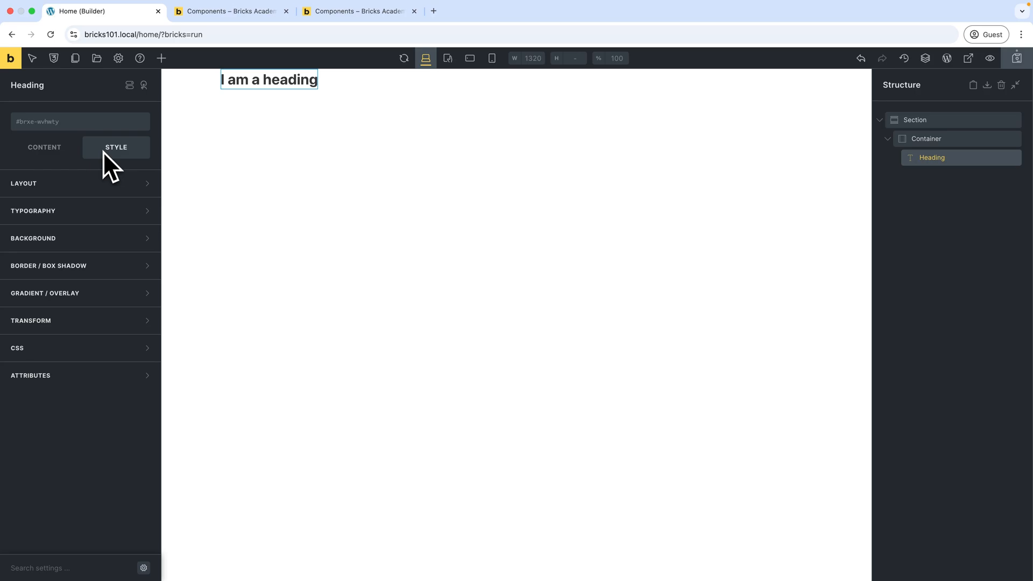
left_click(95, 184)
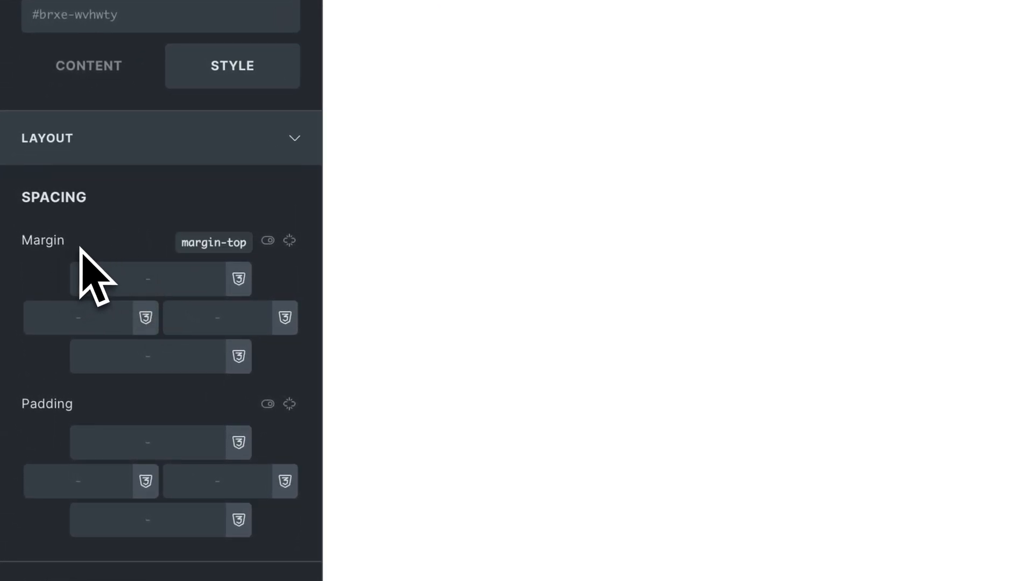
Step: Examine the Heading's margin fields for all four sides without entering values
left_click_drag(65, 240, 25, 245)
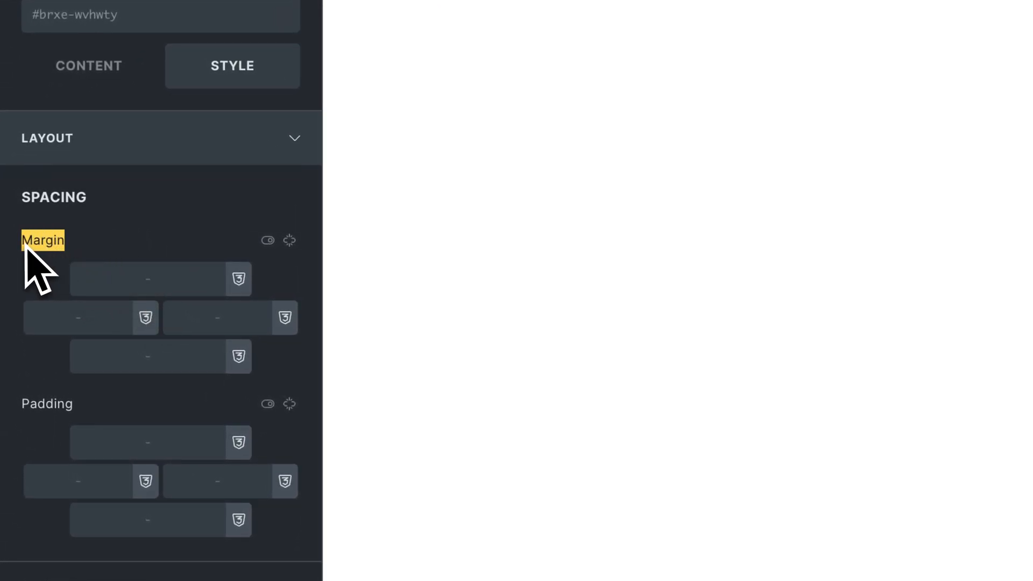
left_click(151, 283)
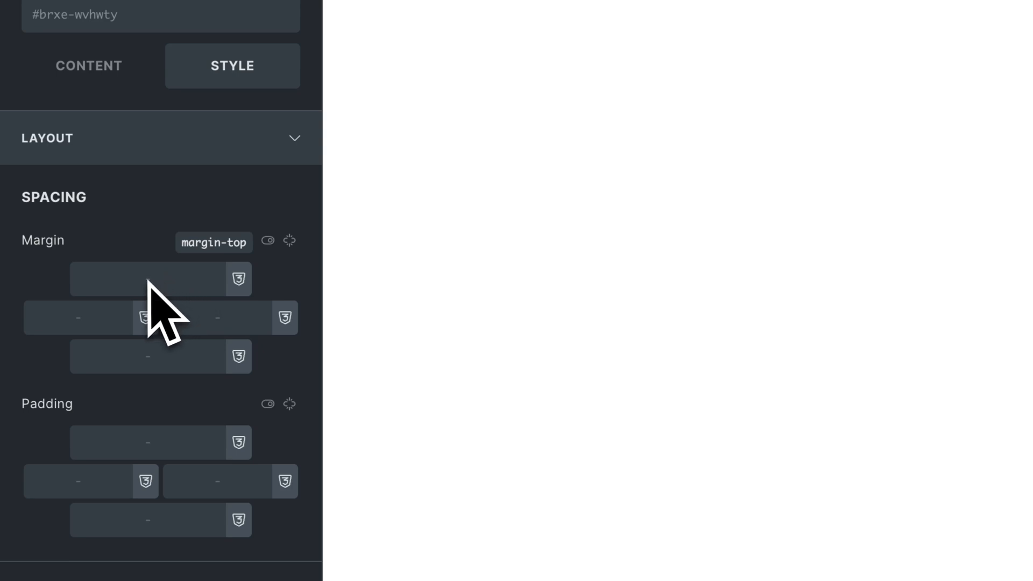
left_click(157, 355)
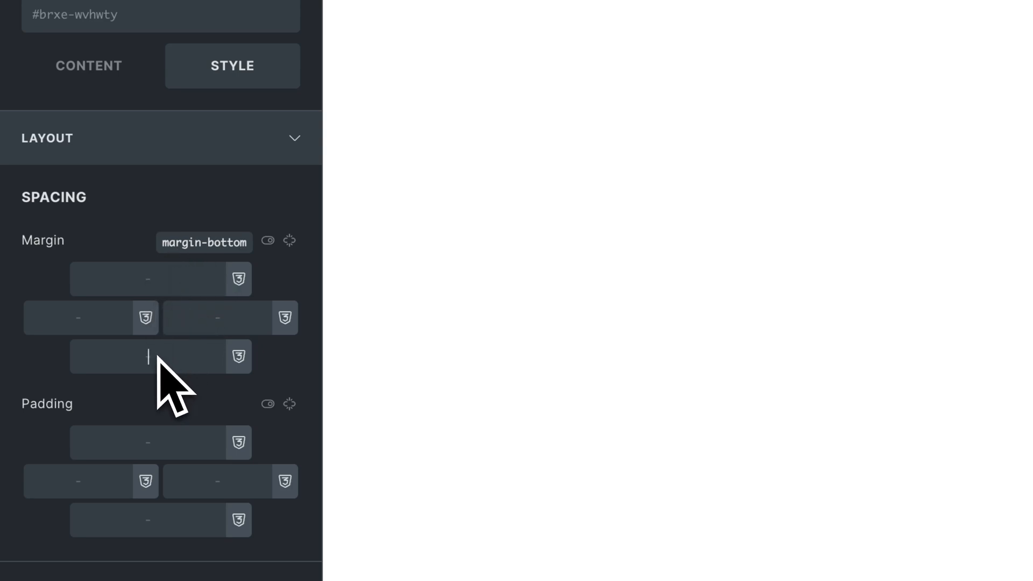
left_click(115, 329)
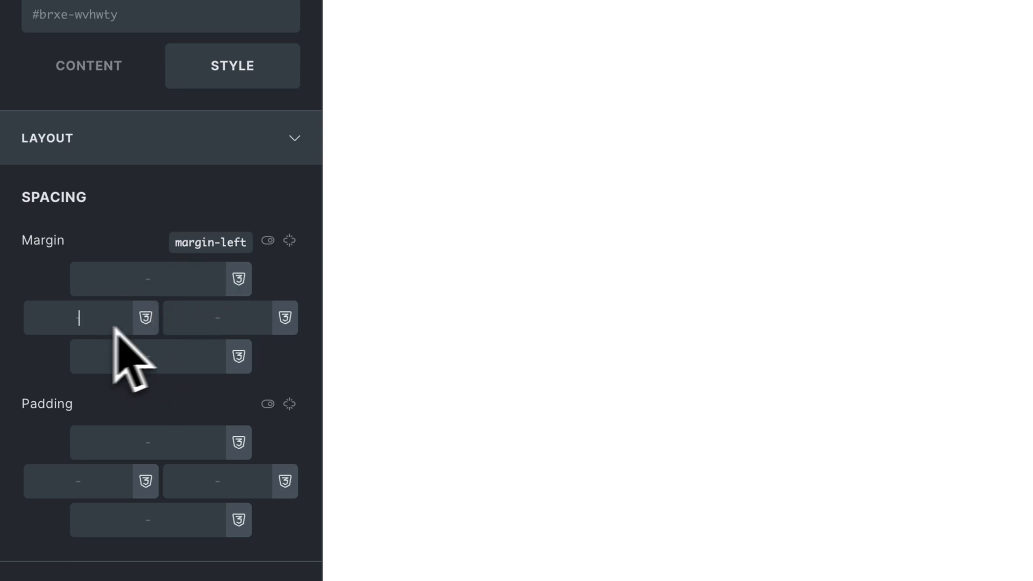
left_click(184, 324)
Step: View the CSS variable lists for the Heading's left and top margins, closing each one without choosing a variable
left_click(145, 304)
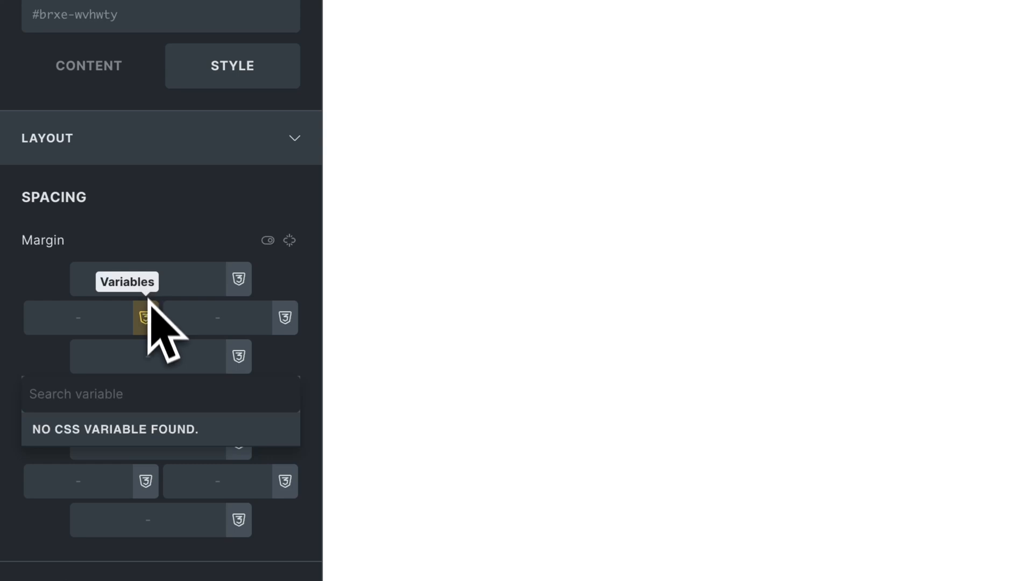
left_click(148, 310)
left_click(169, 283)
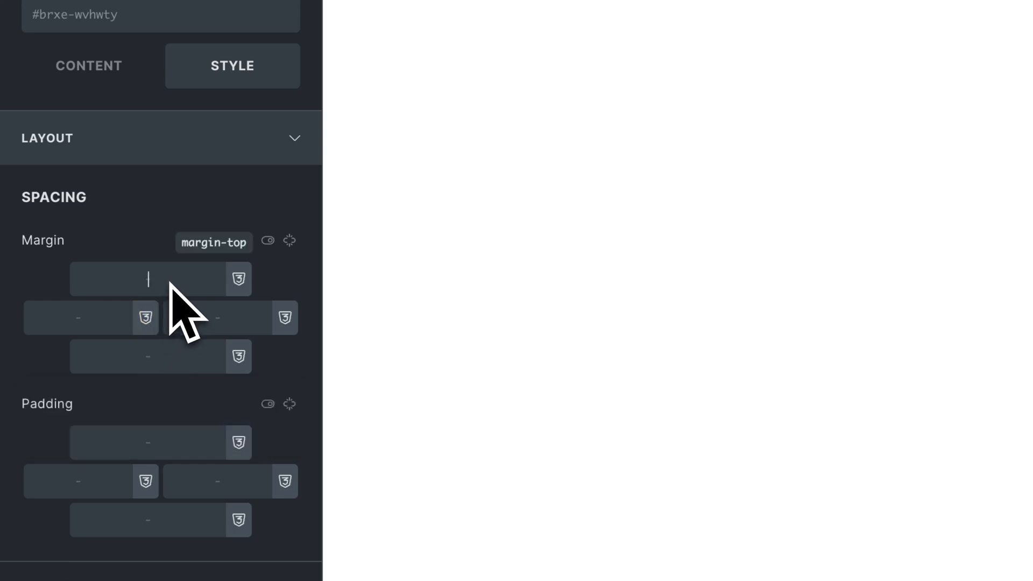
left_click(240, 287)
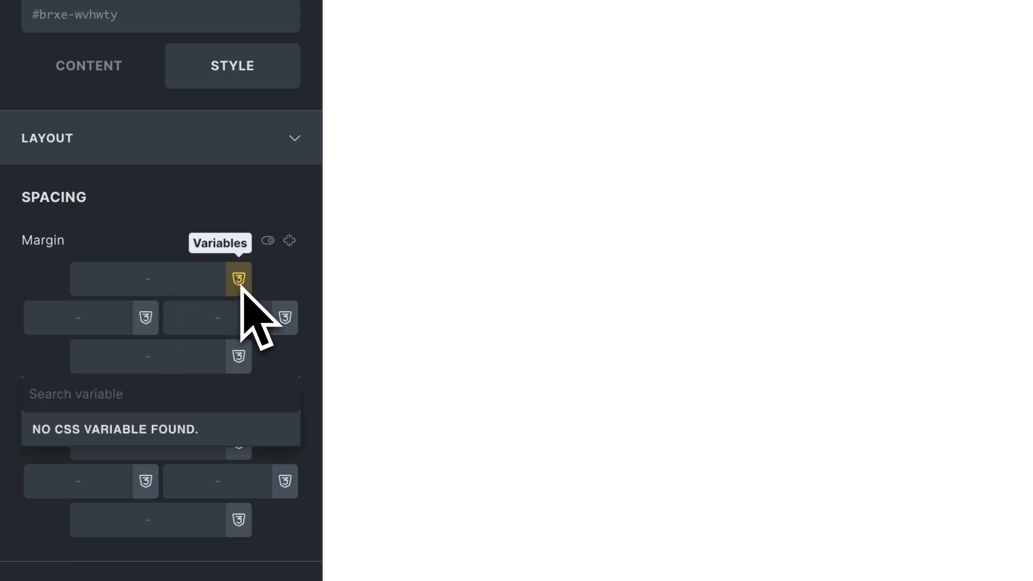
left_click(194, 283)
left_click(237, 282)
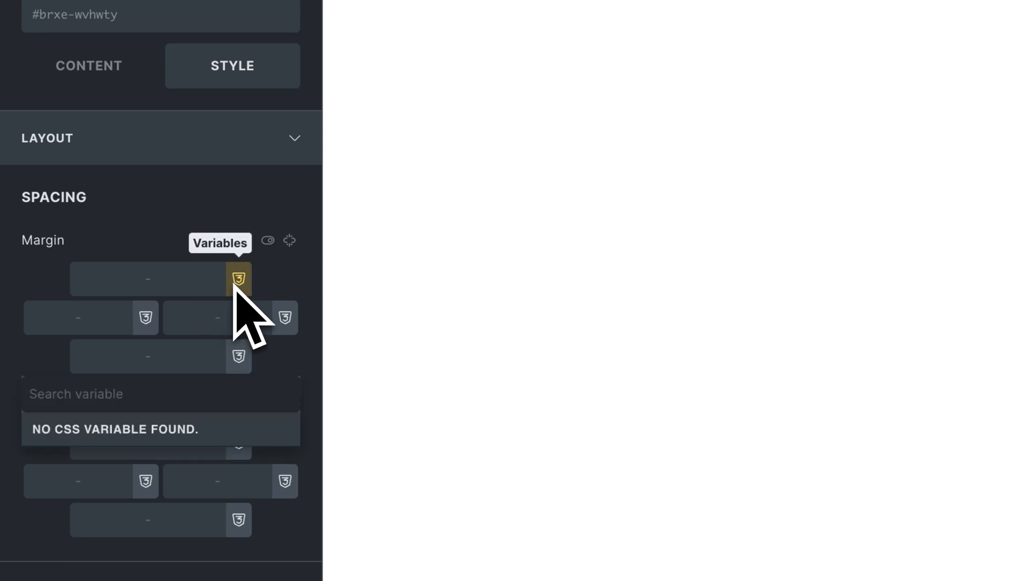
left_click(214, 286)
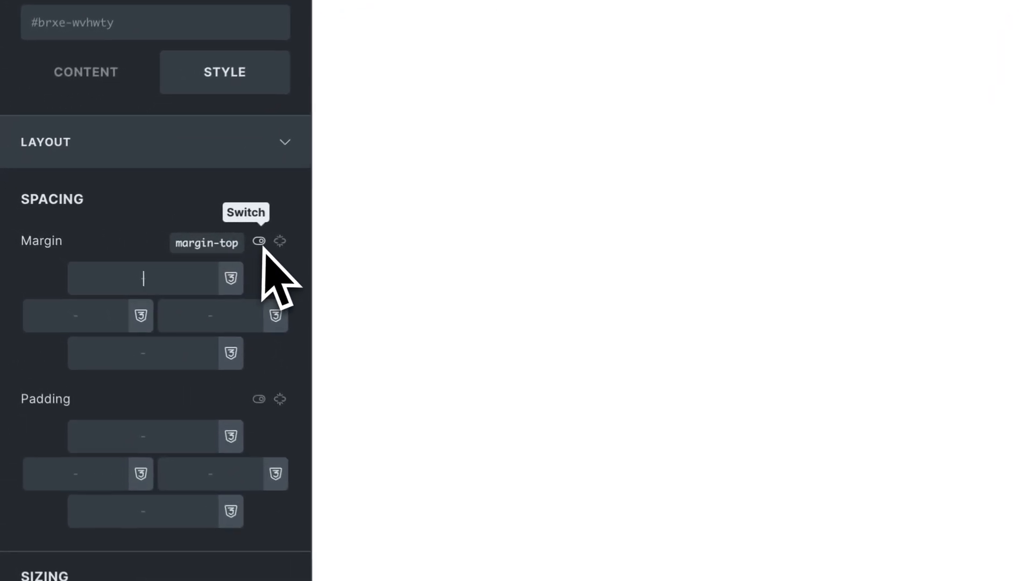
Step: Switch the Heading's spacing controls to the box-model display and inspect the margin sides in it
left_click(269, 242)
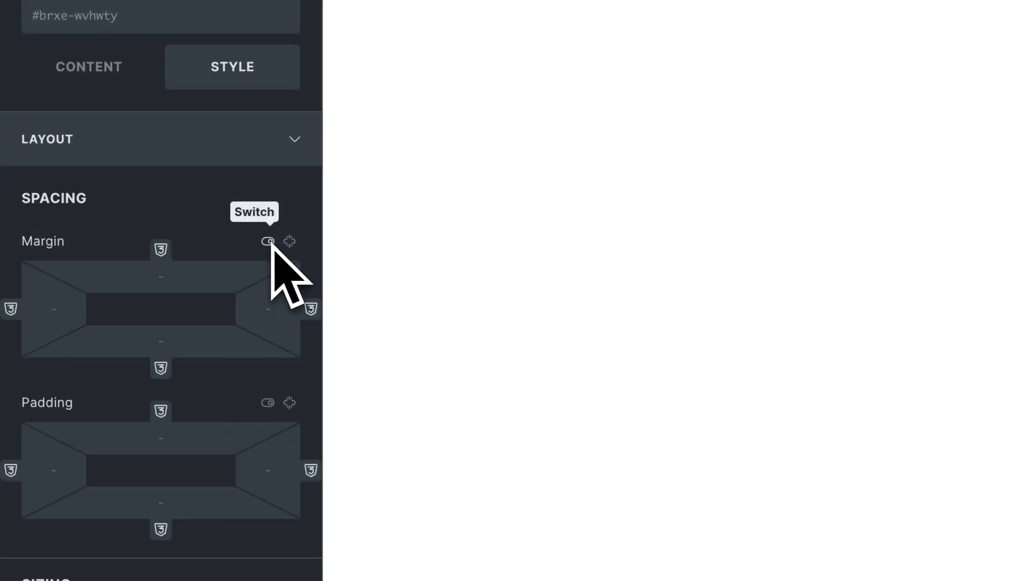
left_click(151, 284)
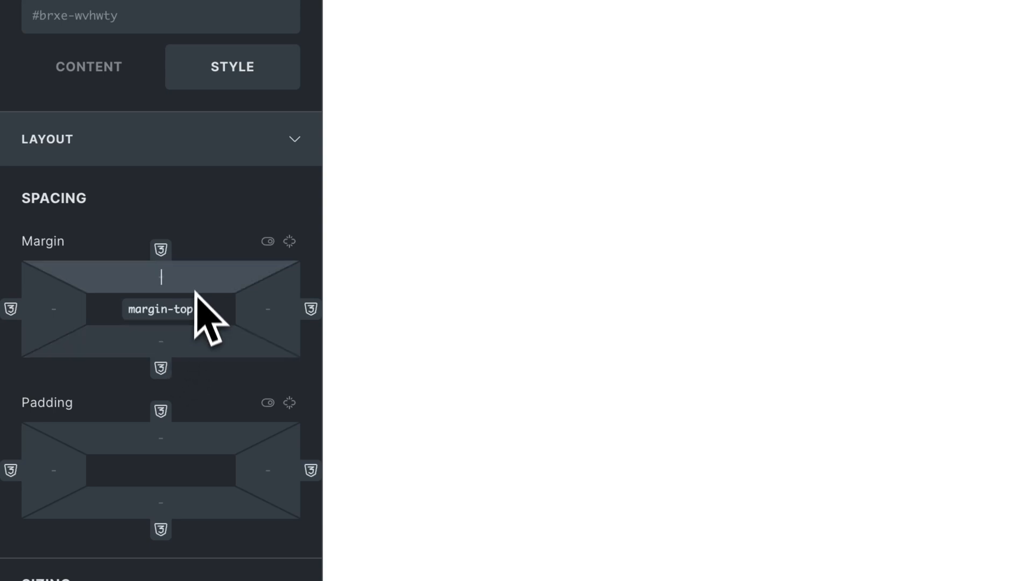
left_click(82, 302)
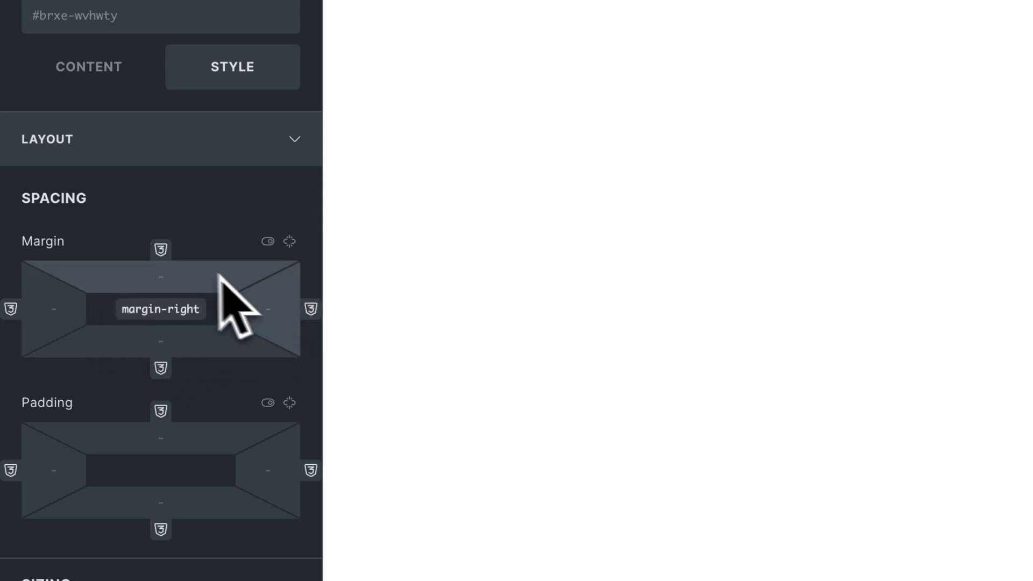
Step: Switch the Heading's spacing controls back to separate fields and set the top margin to 20
left_click(192, 274)
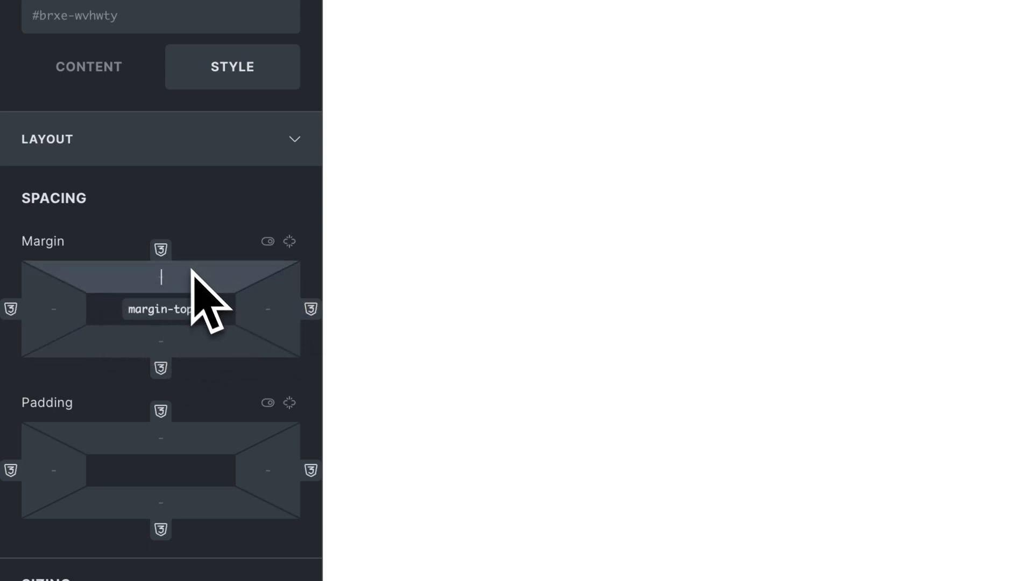
left_click(267, 244)
left_click(164, 272)
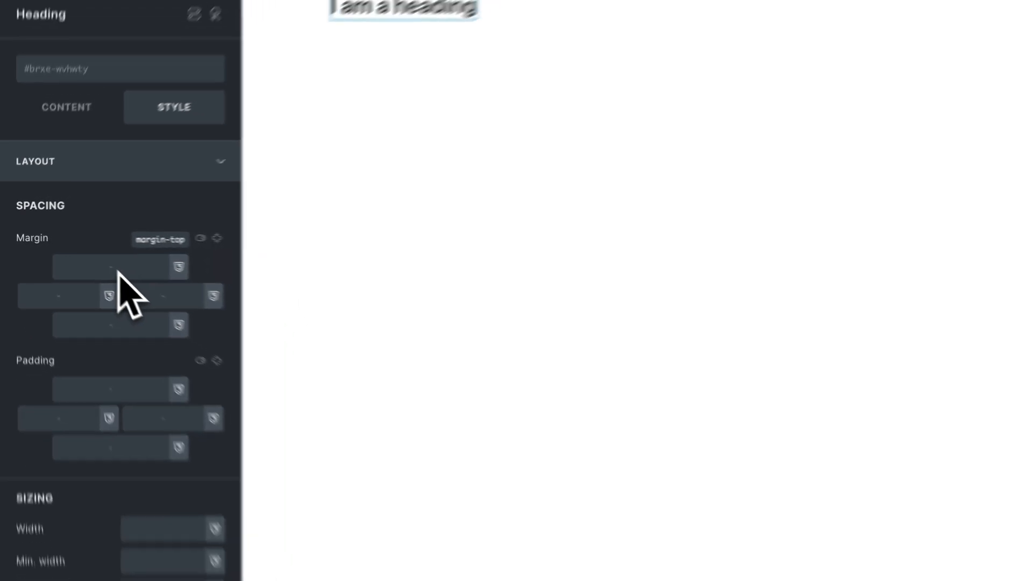
type("20")
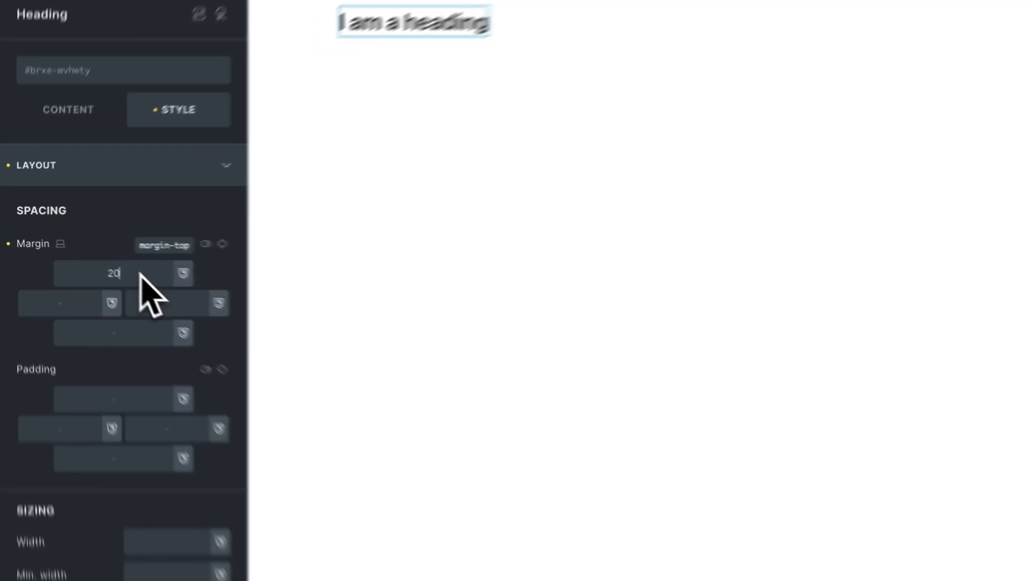
Step: Add the px unit to the Heading's top margin value of 20, and remove the unit again
double_click(79, 254)
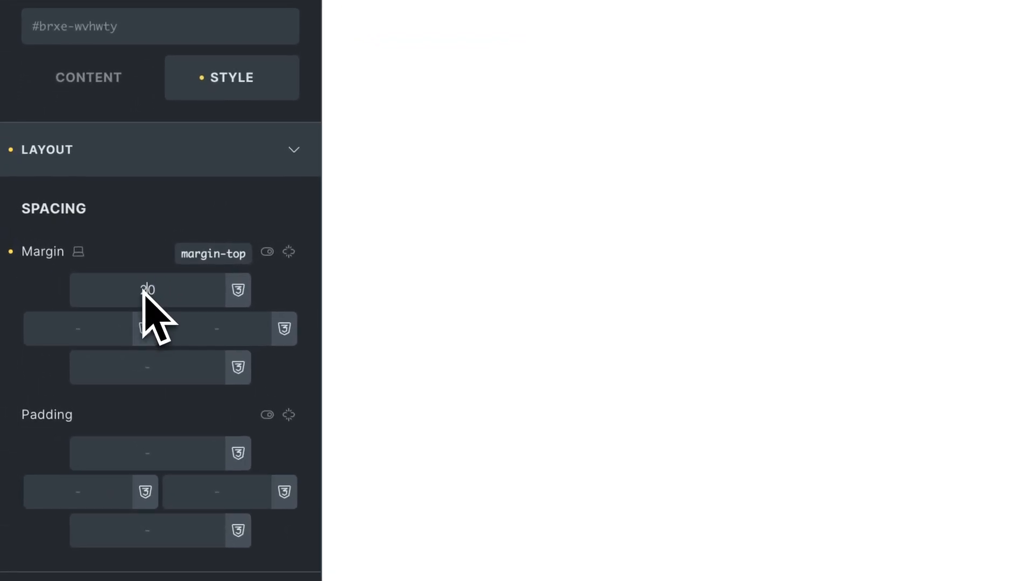
left_click(164, 293)
type("px")
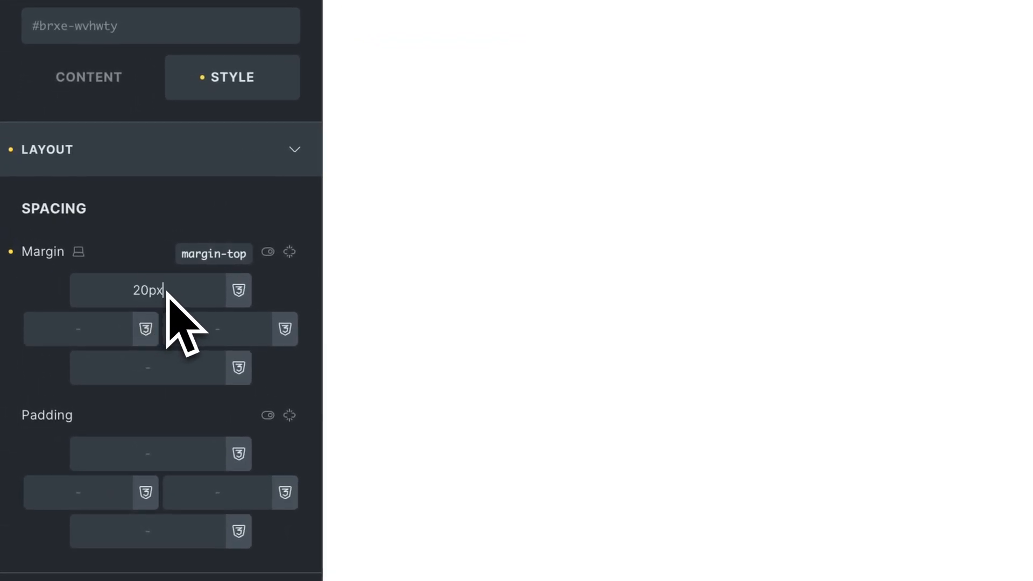
key("BackSpace")
key("BackSpace")
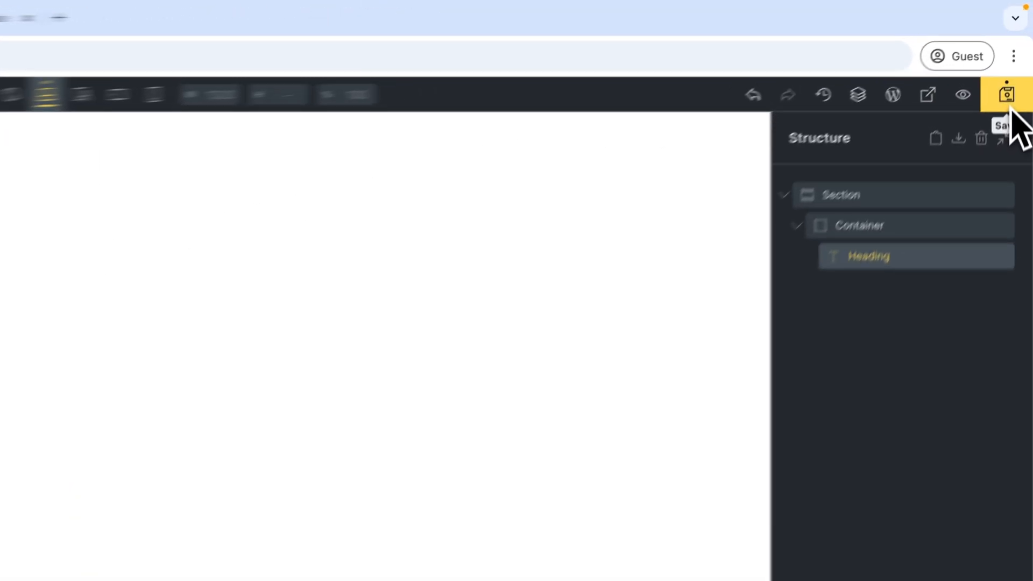
Step: Save the page and inspect the heading on the front end with the developer tools docked to the bottom
left_click(905, 119)
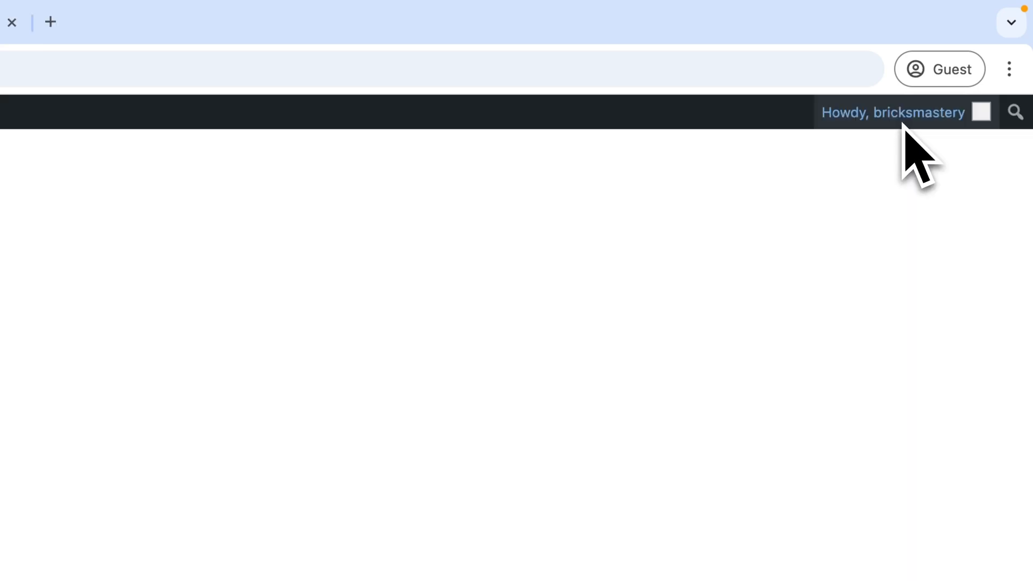
right_click(277, 157)
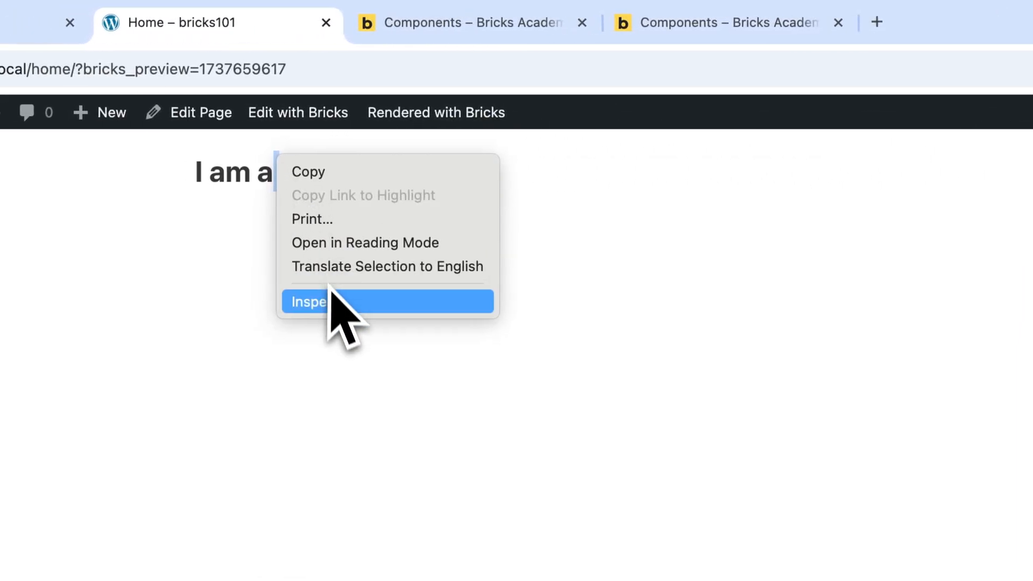
left_click(329, 301)
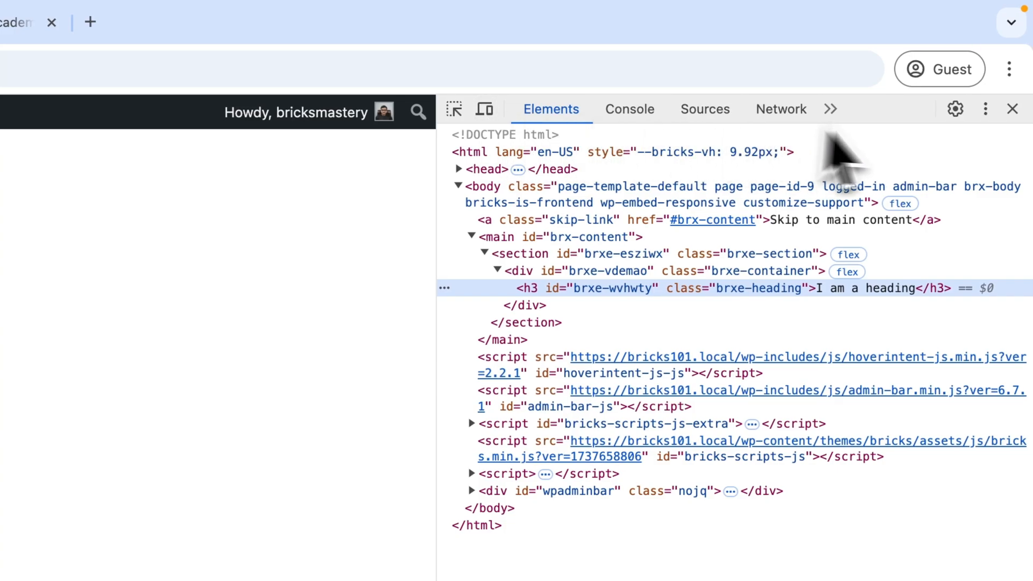
left_click(985, 109)
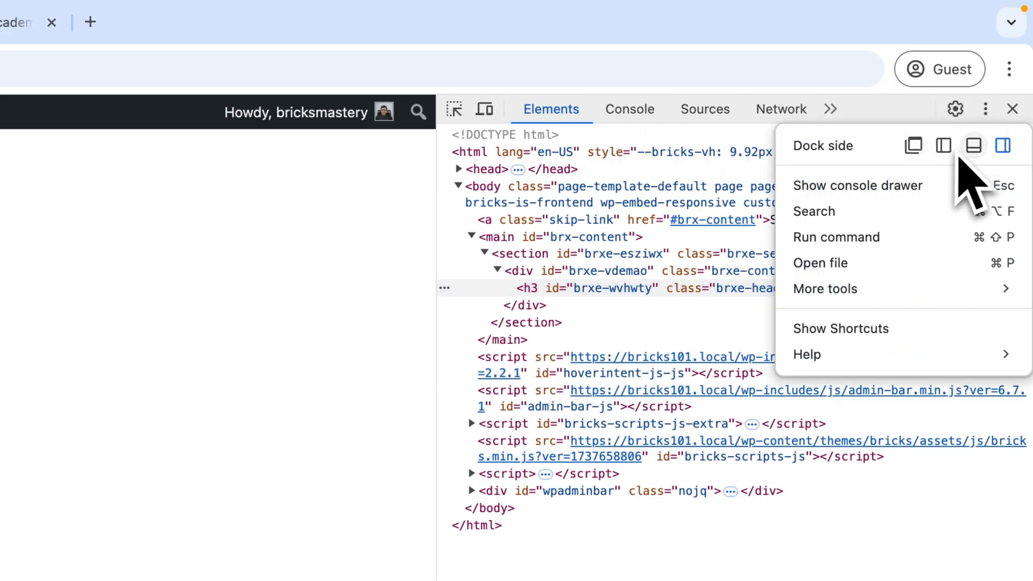
left_click(973, 144)
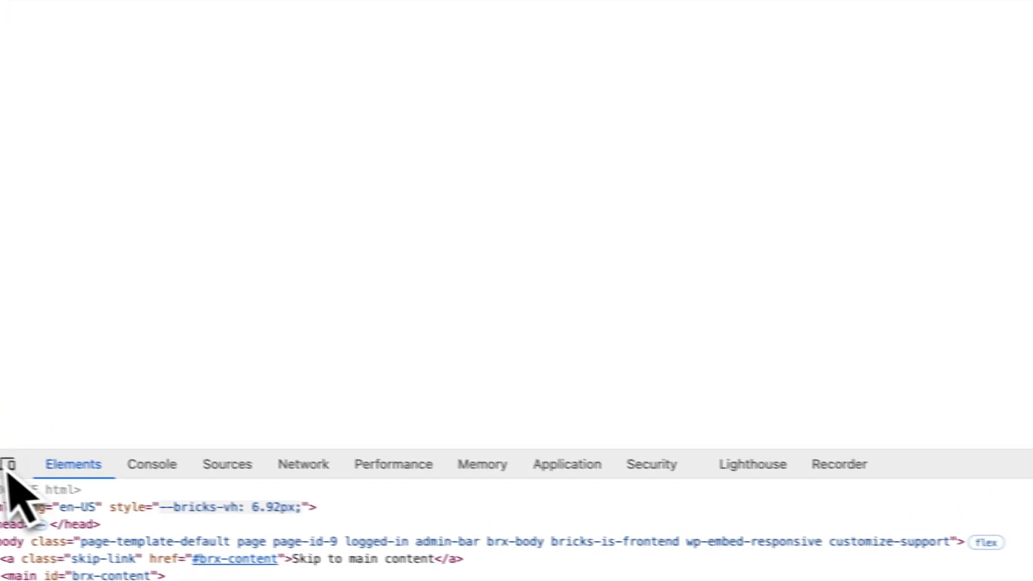
Step: Pick the heading on the front-end page to examine its applied margin, and return to the builder
left_click(22, 474)
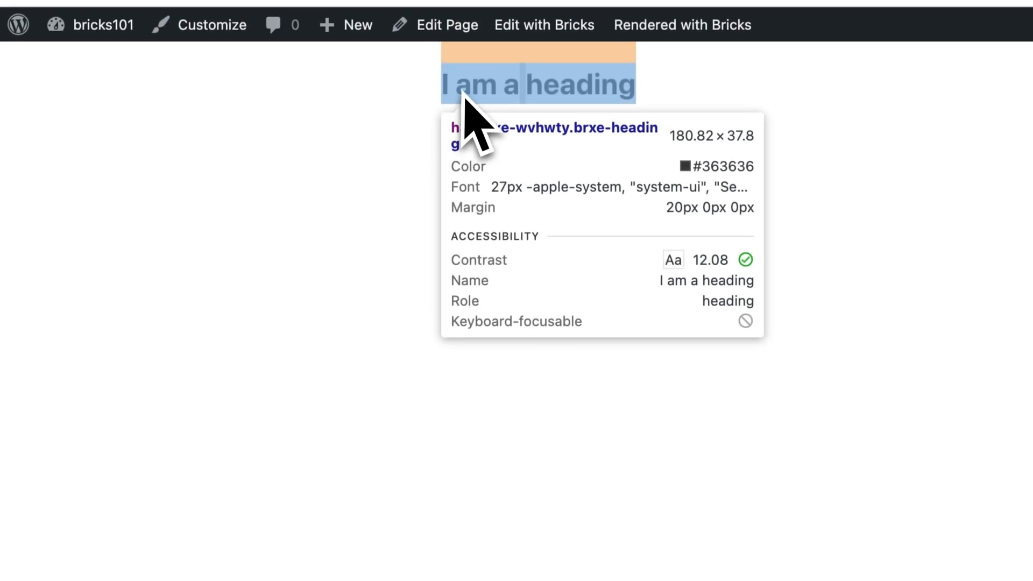
left_click(463, 95)
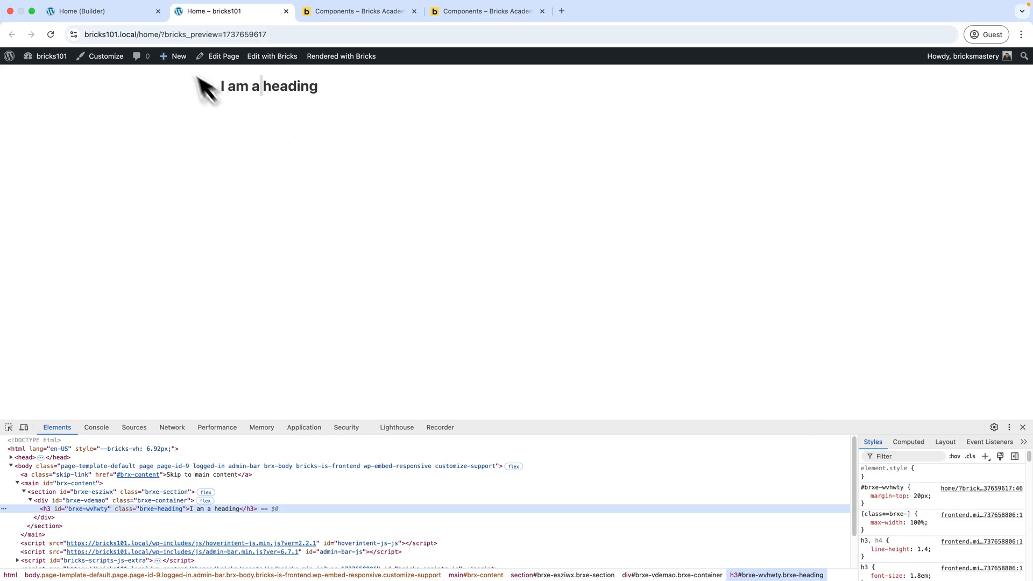
left_click(156, 16)
Step: Set the Heading's bottom, left and right margins to 20 individually
left_click(162, 364)
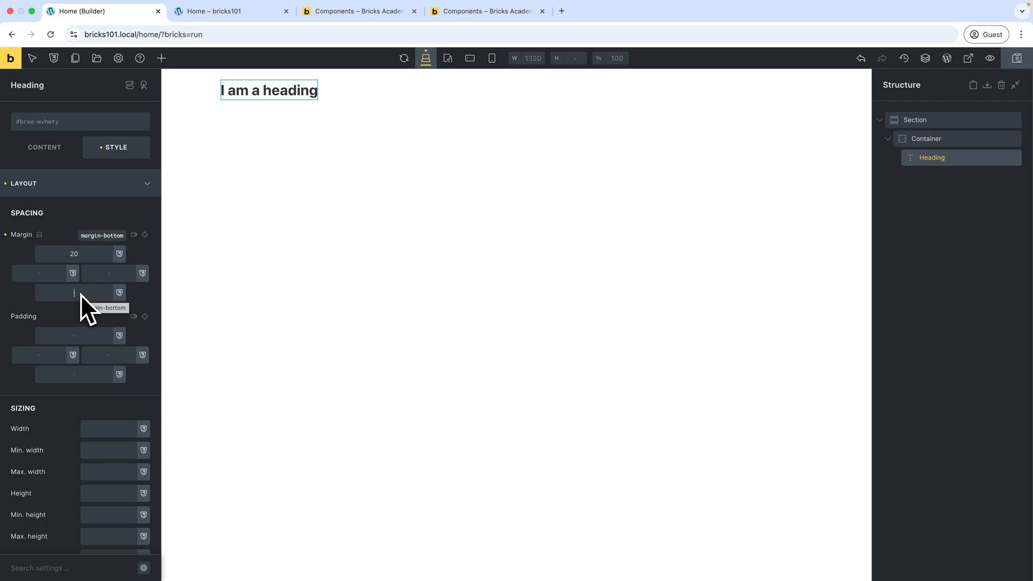
type("20")
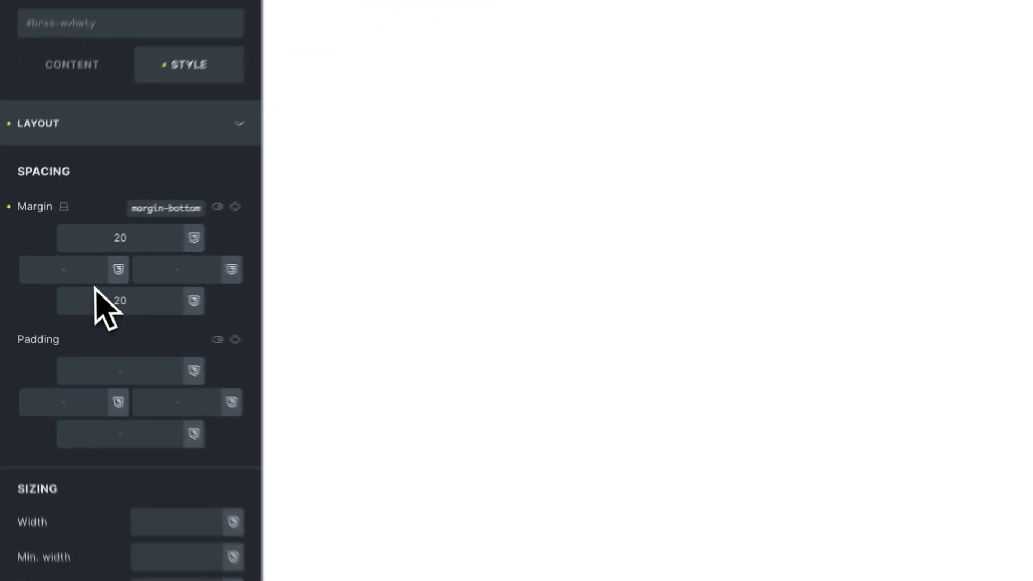
left_click(47, 276)
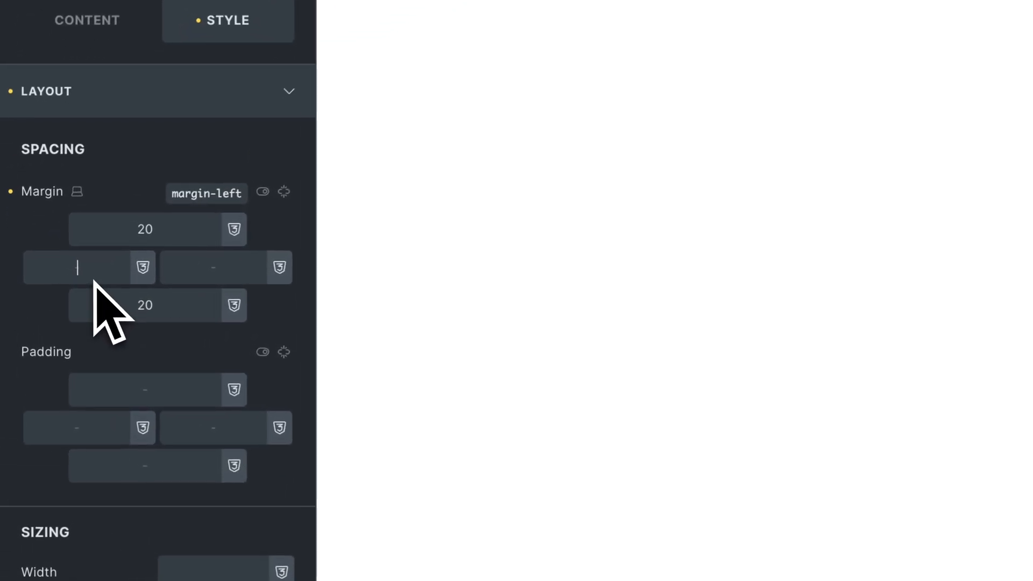
type("20")
left_click(258, 280)
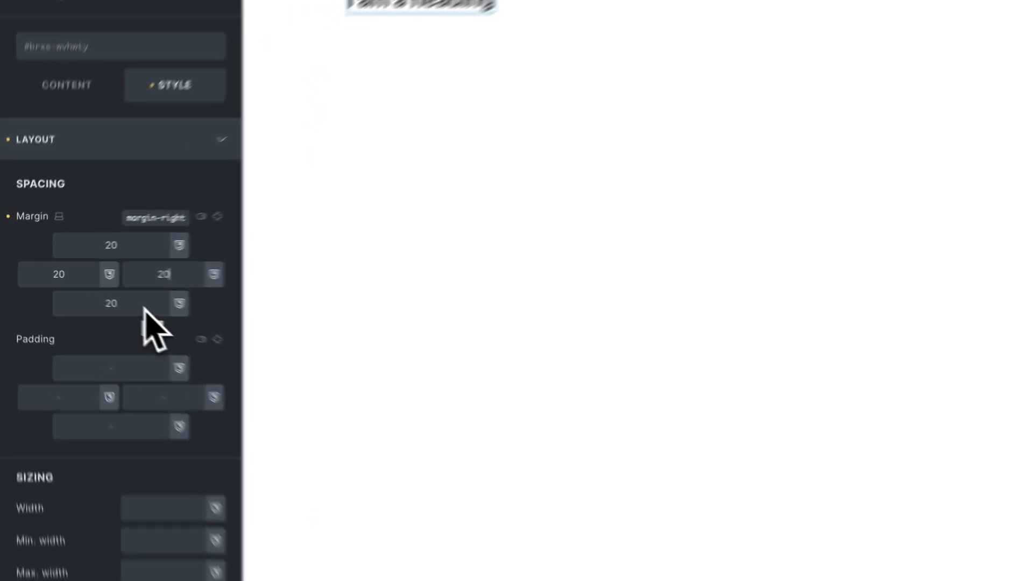
Step: Clear the Heading's left, right and bottom margins, leaving only the top margin set
double_click(71, 293)
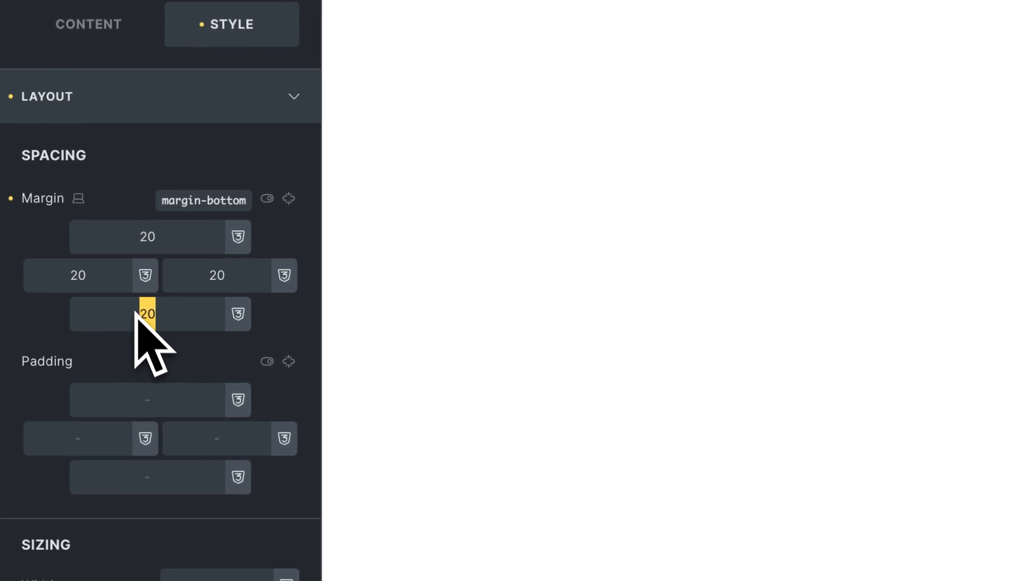
double_click(119, 275)
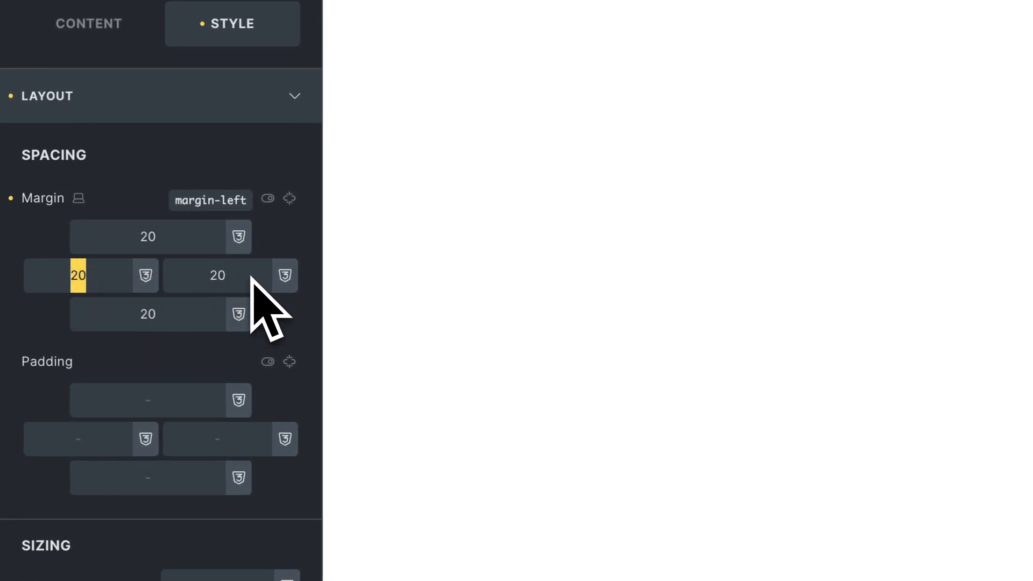
key("BackSpace")
double_click(215, 275)
key("BackSpace")
double_click(148, 314)
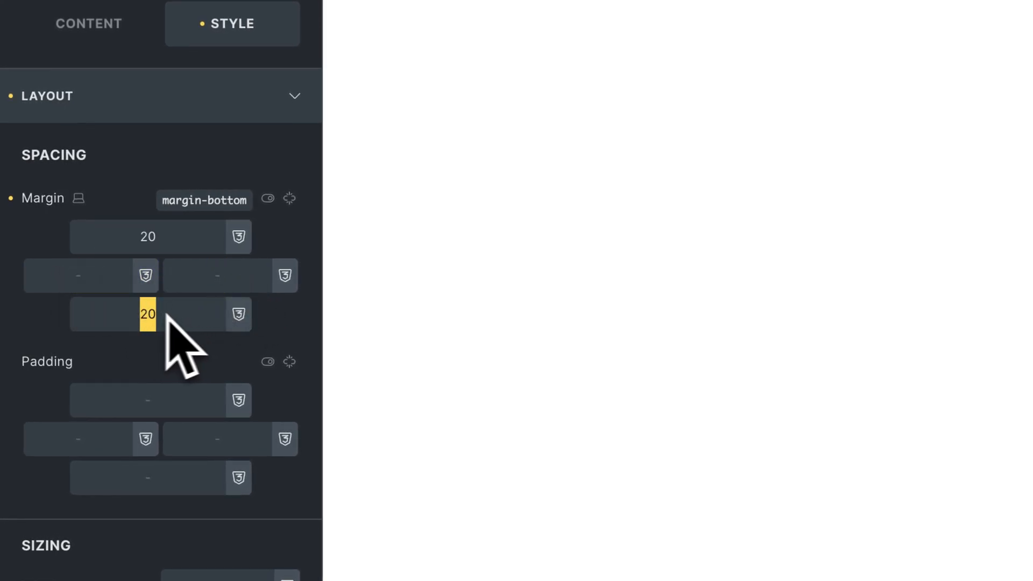
key("BackSpace")
Step: Go through the Heading's margin fields one by one without changing their values
double_click(118, 237)
left_click_drag(177, 241, 139, 237)
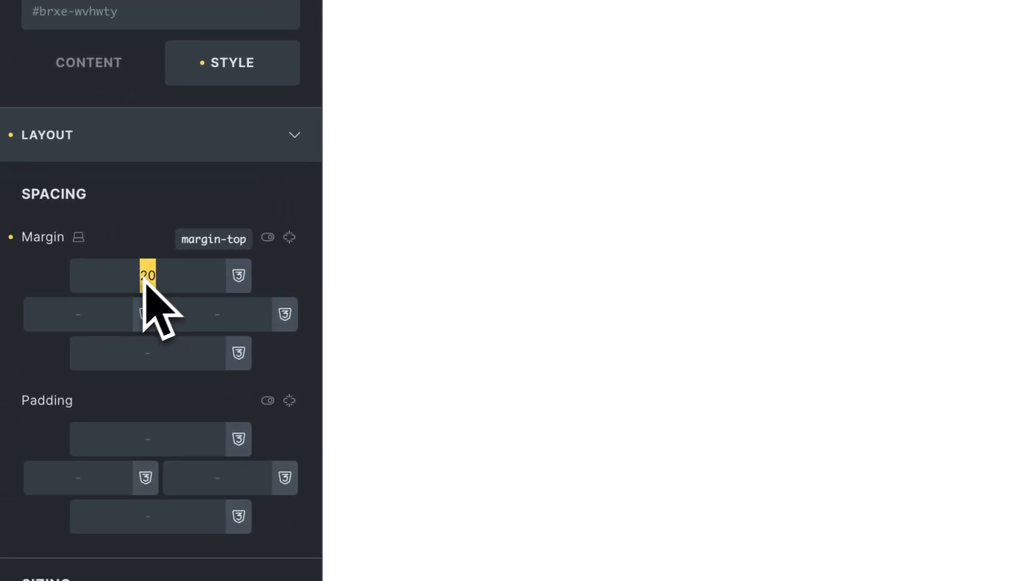
left_click(106, 317)
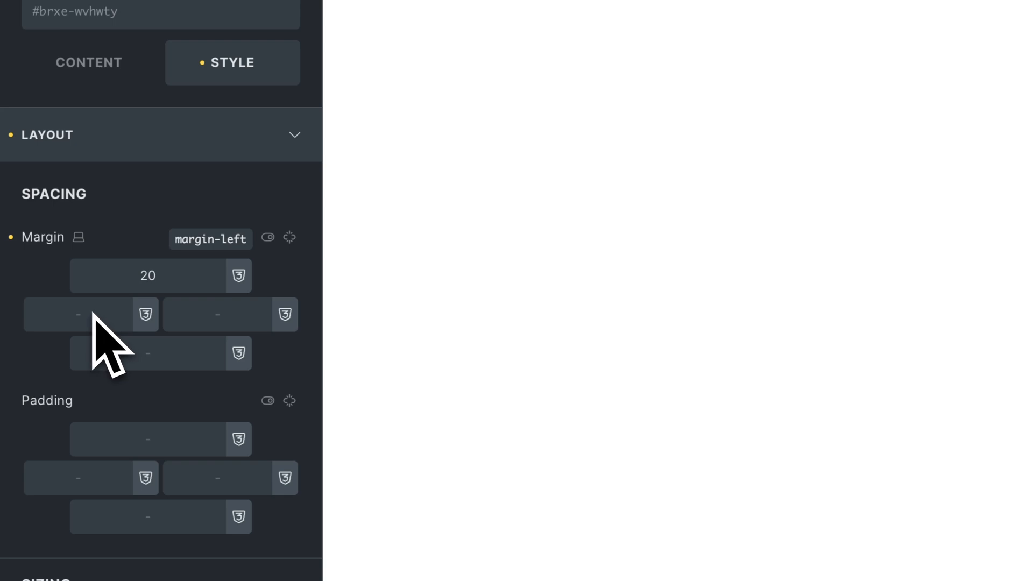
key("Tab")
key("Tab")
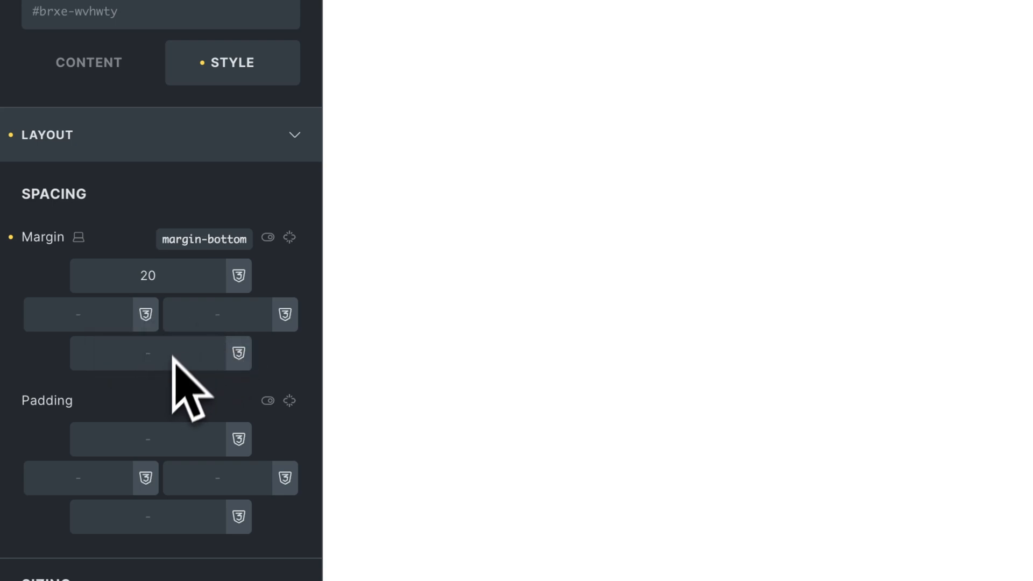
Step: Link the Heading's opposite margins and set the top and bottom margins to 15
left_click(289, 238)
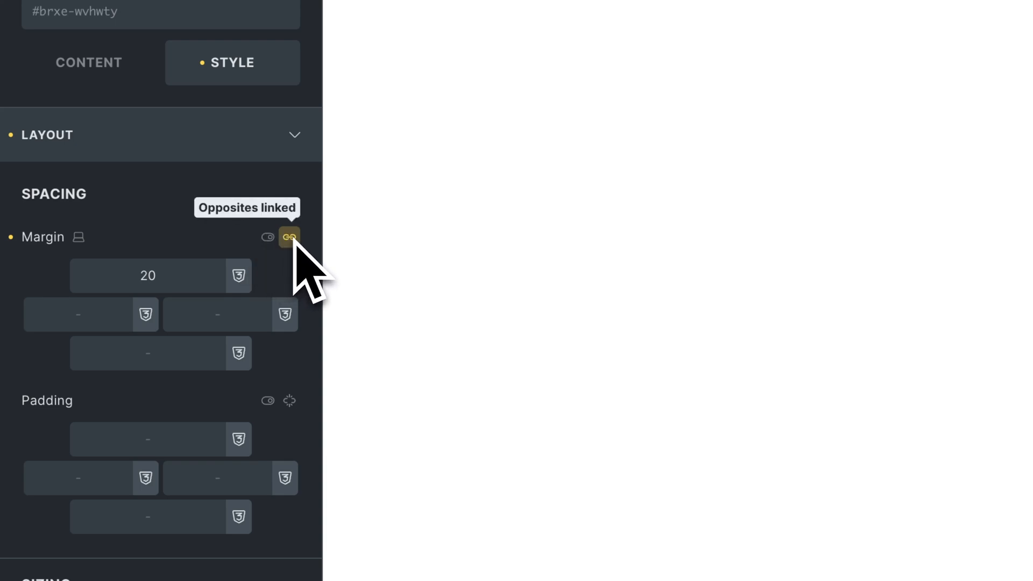
double_click(142, 276)
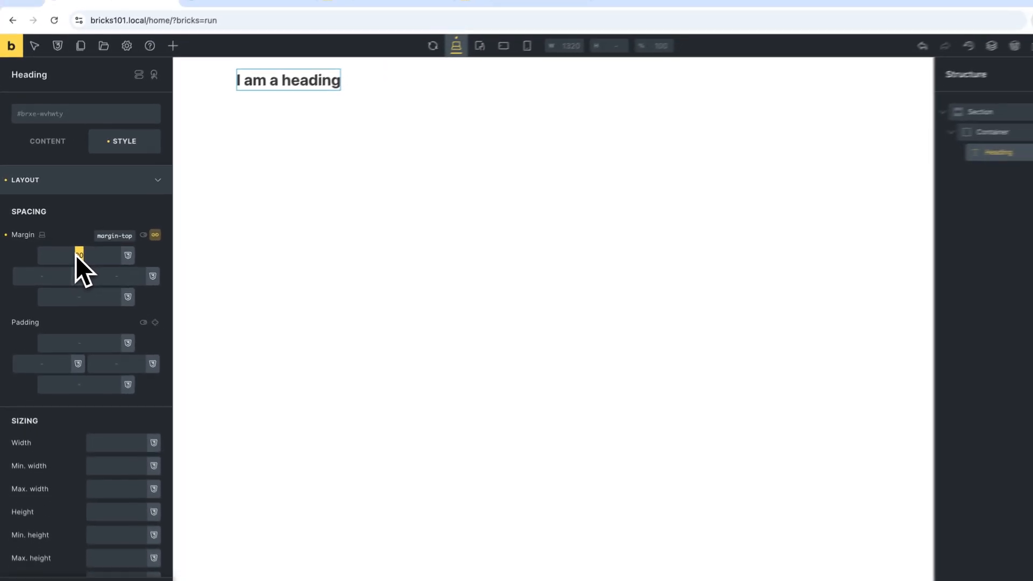
type("15")
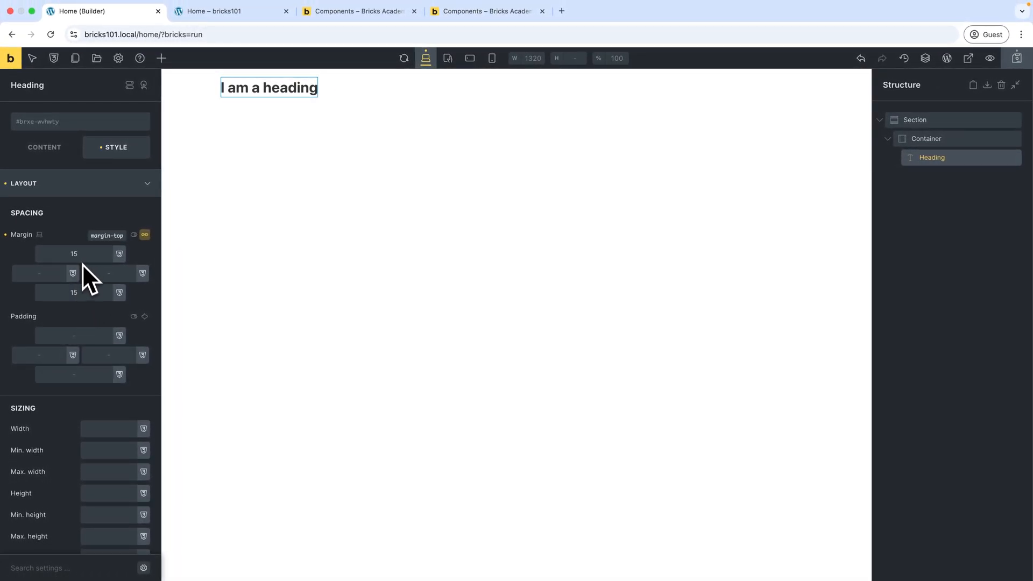
left_click(84, 293)
Step: Link all four sides of the Heading's margin and set them to 20
left_click(145, 235)
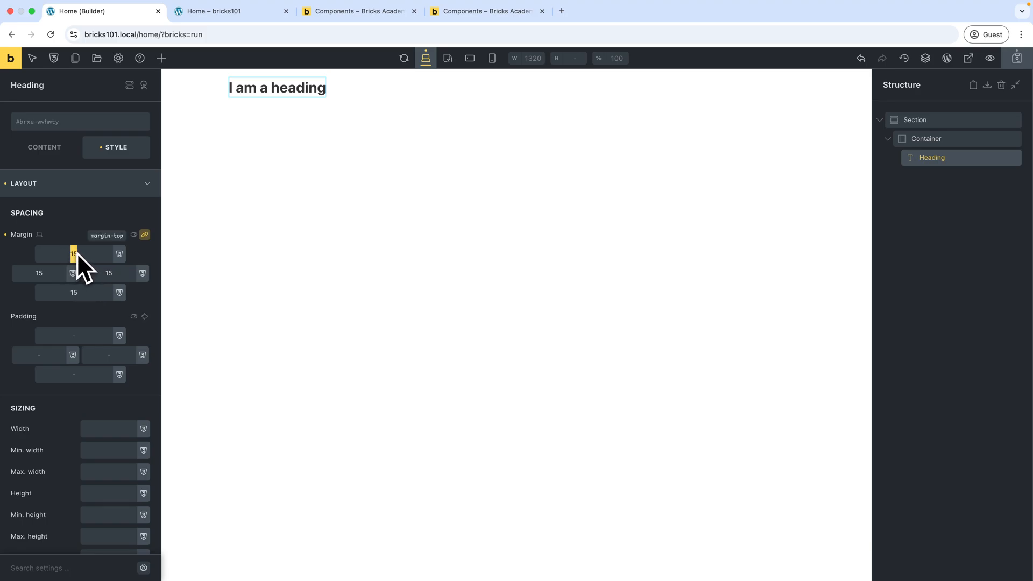
type("20")
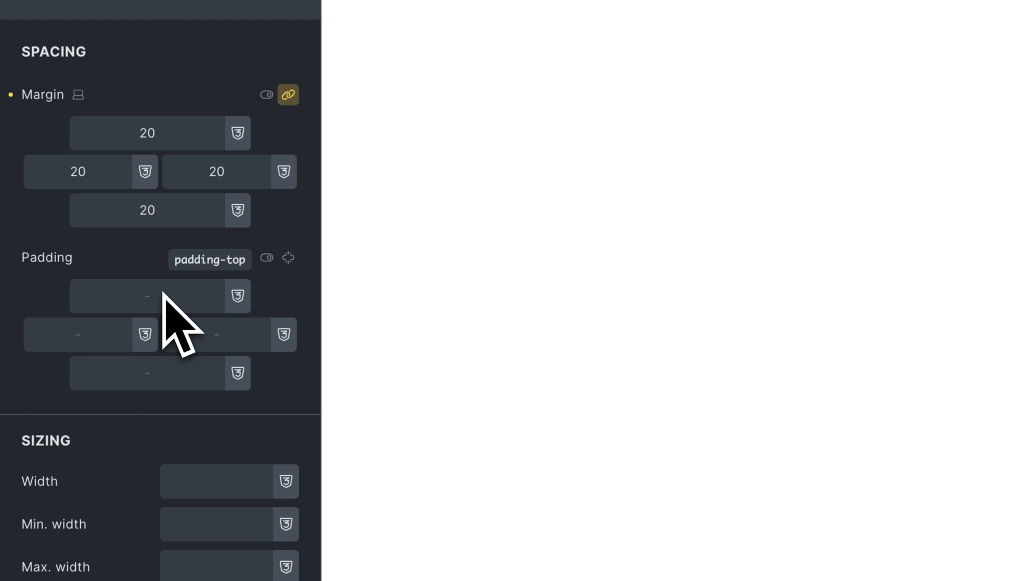
Step: Set the Heading's top and bottom padding to 20 and its left padding to 15
left_click(163, 293)
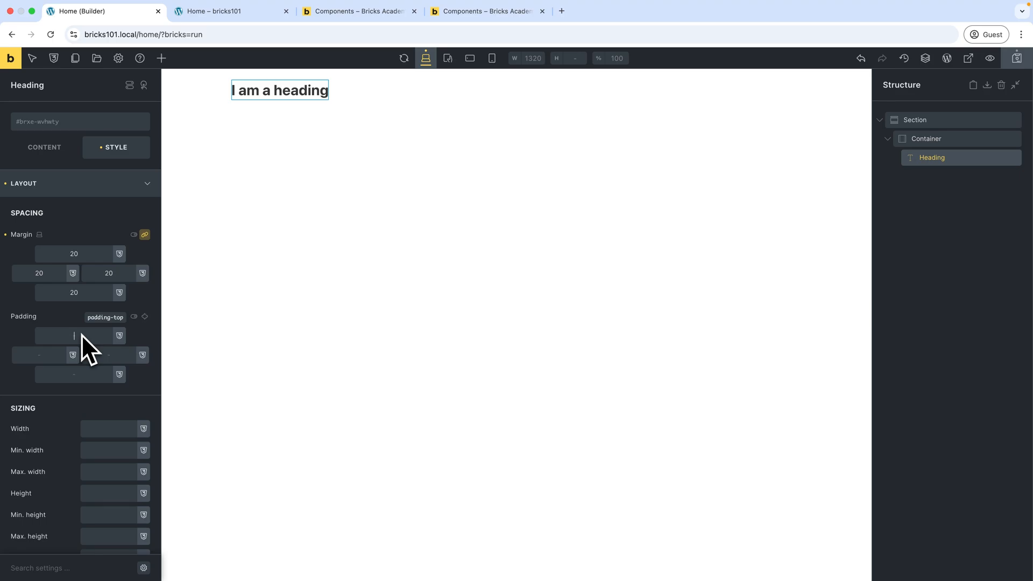
type("20")
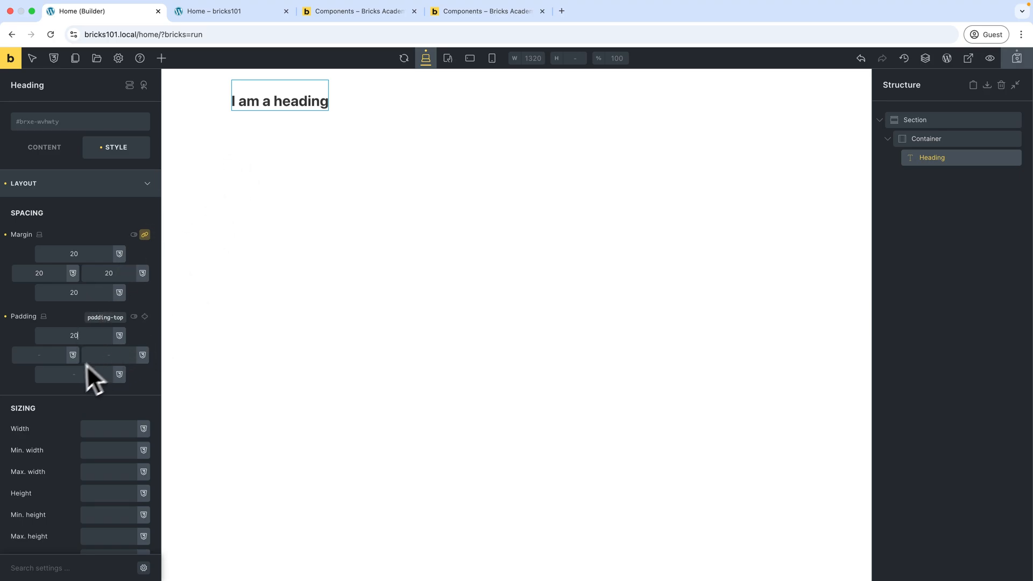
left_click(109, 374)
type("2")
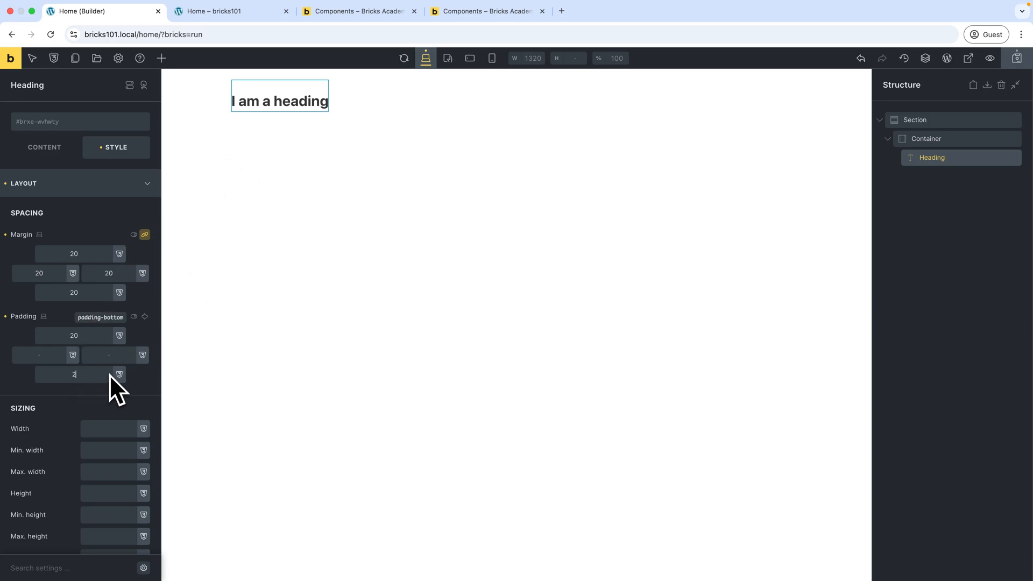
type("0")
left_click(59, 361)
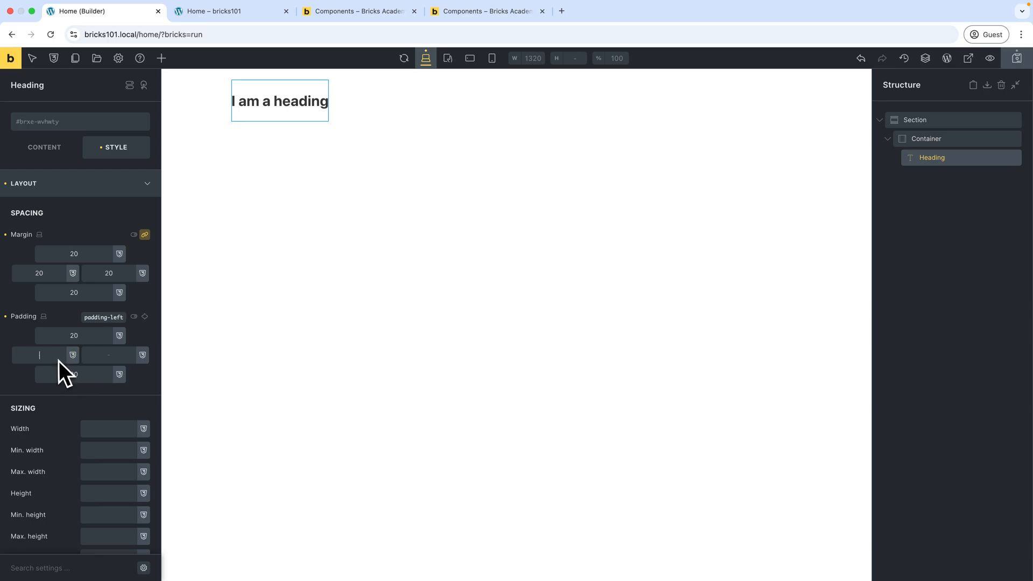
type("15")
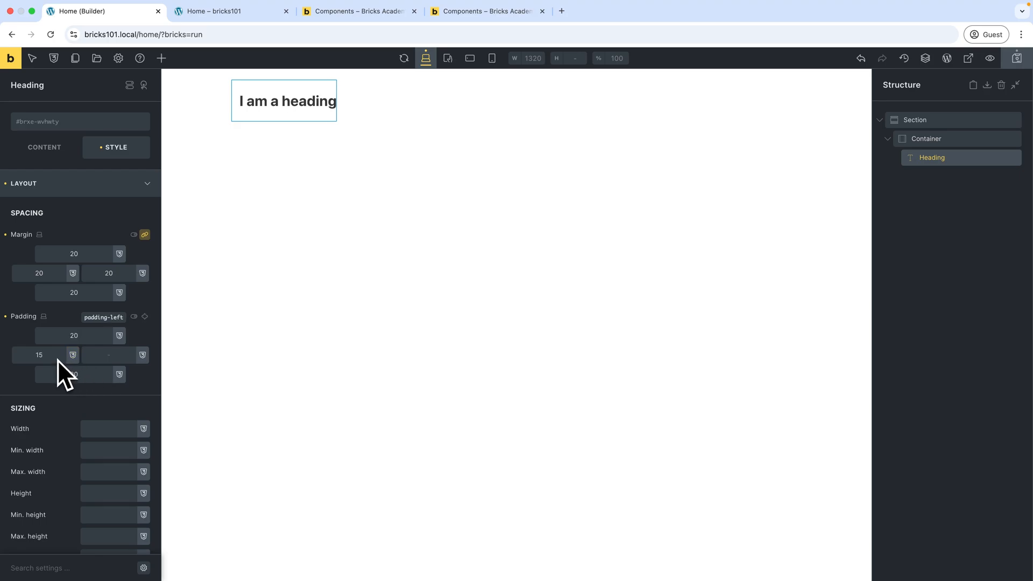
Step: Link the Heading's opposite padding sides and set the left and right padding to 25
left_click(121, 362)
left_click(148, 318)
type("25")
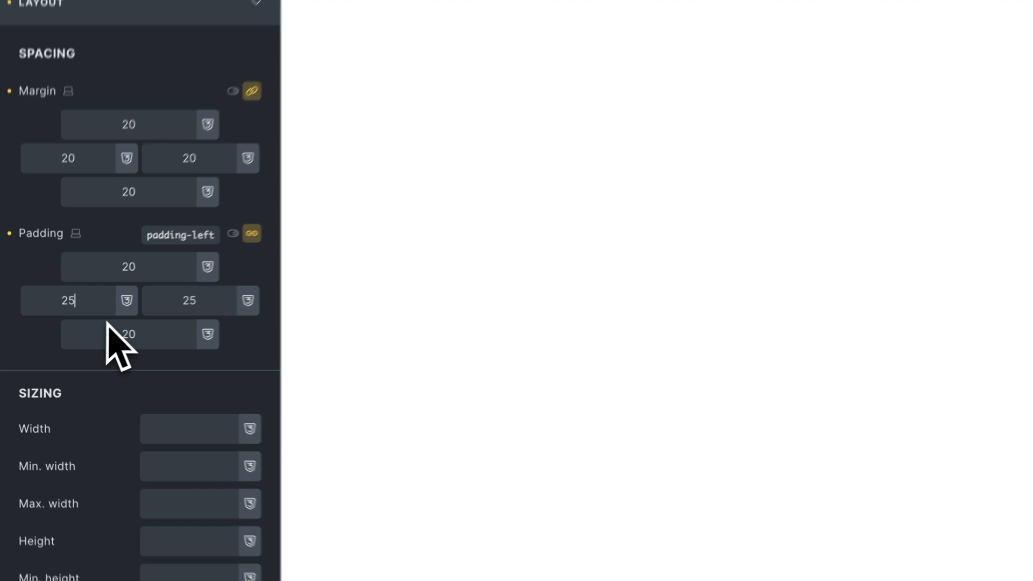
double_click(40, 356)
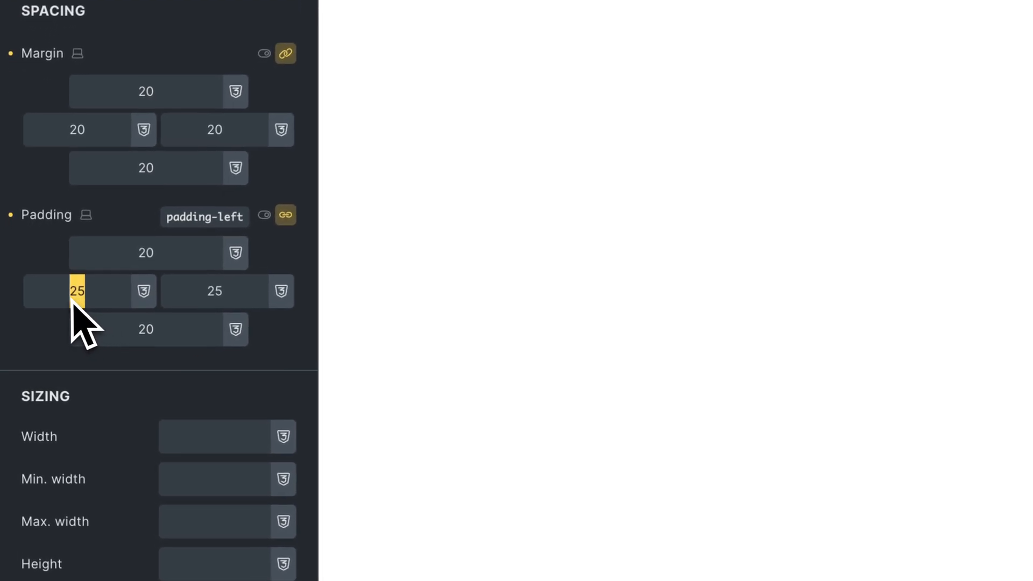
double_click(218, 291)
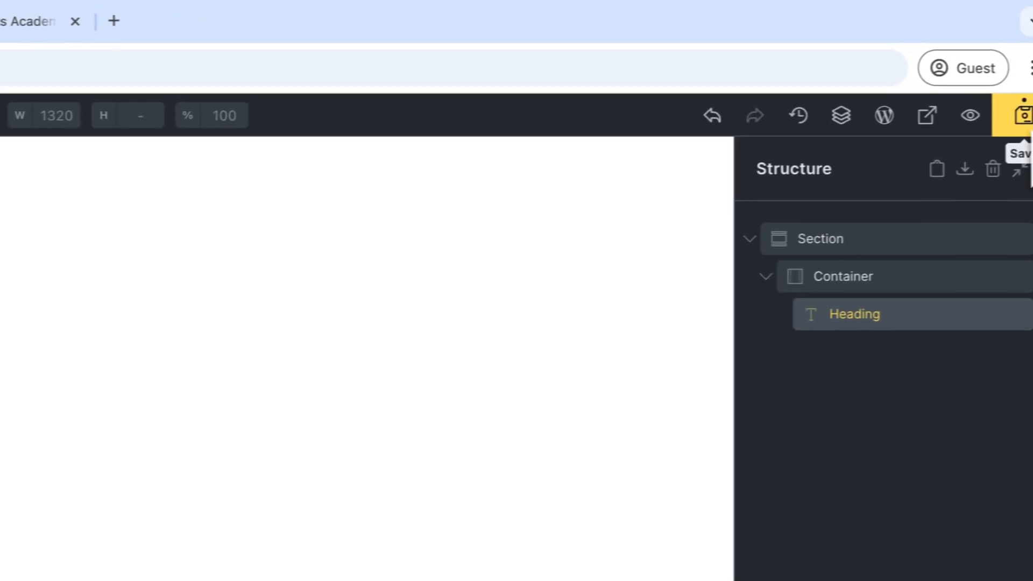
Step: Save the page, examine the heading's margin and padding in the front-end inspector, and return to the builder
left_click(906, 116)
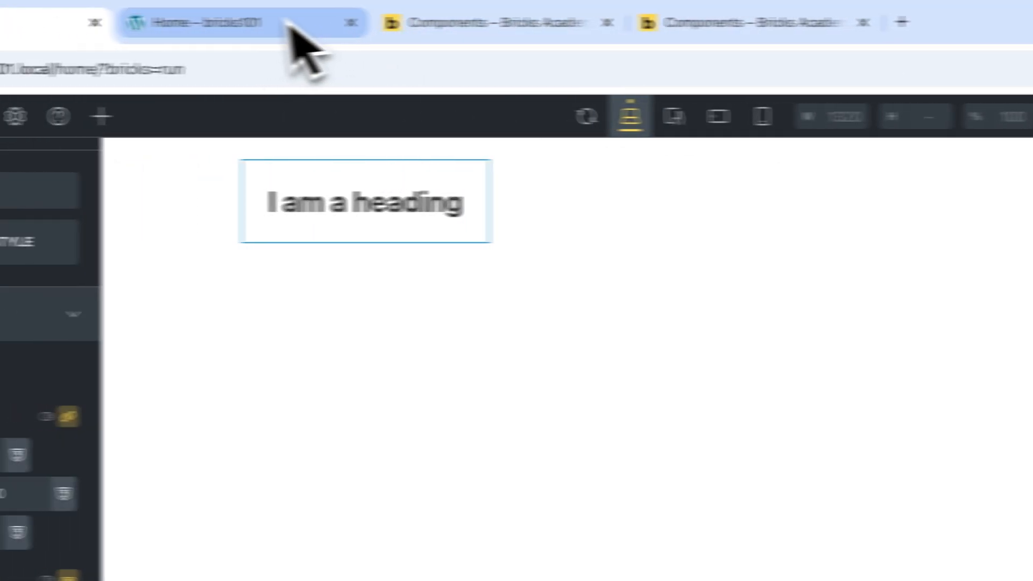
left_click(293, 33)
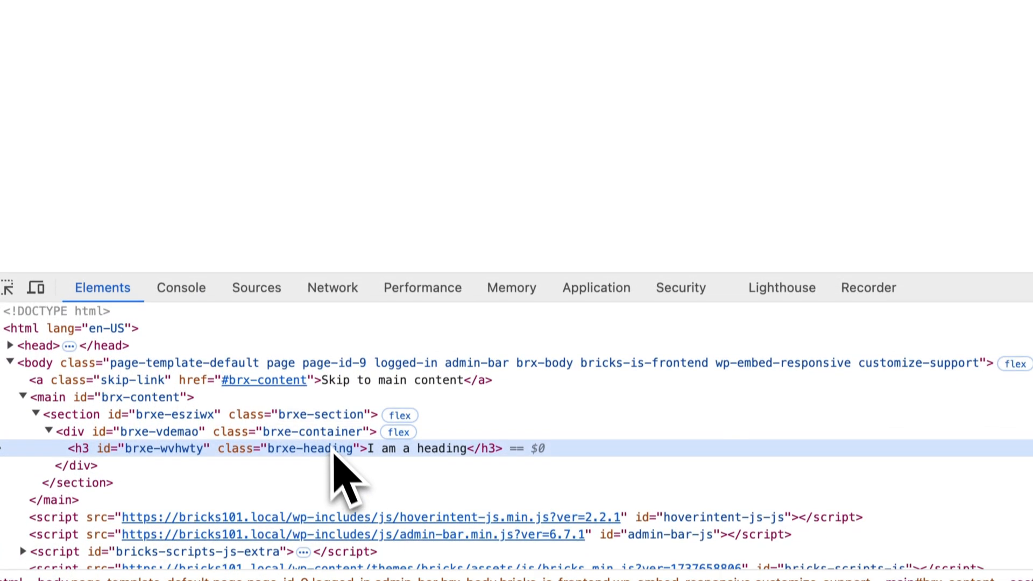
mouse_move(716, 423)
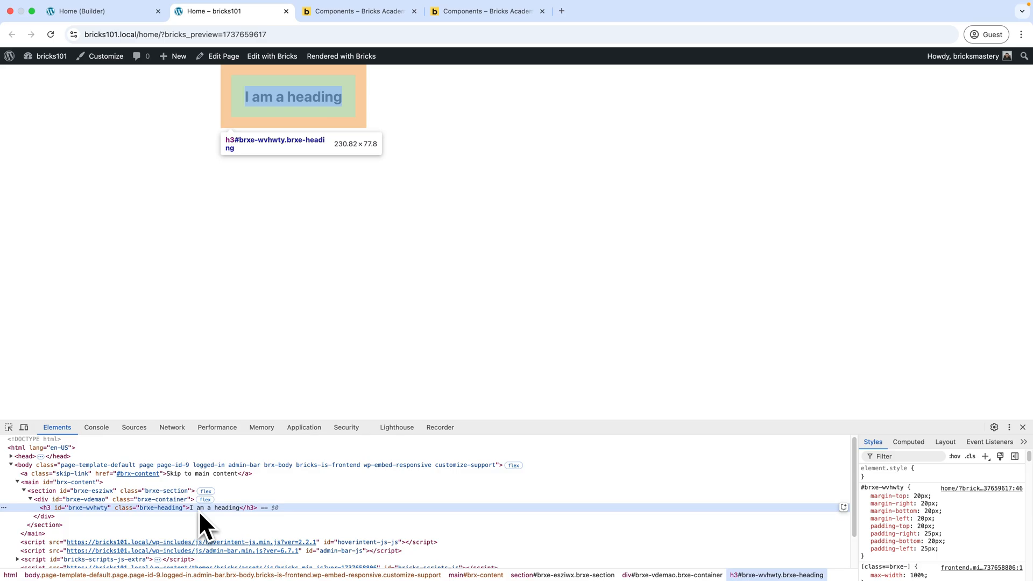
key("ctrl+shift+Tab")
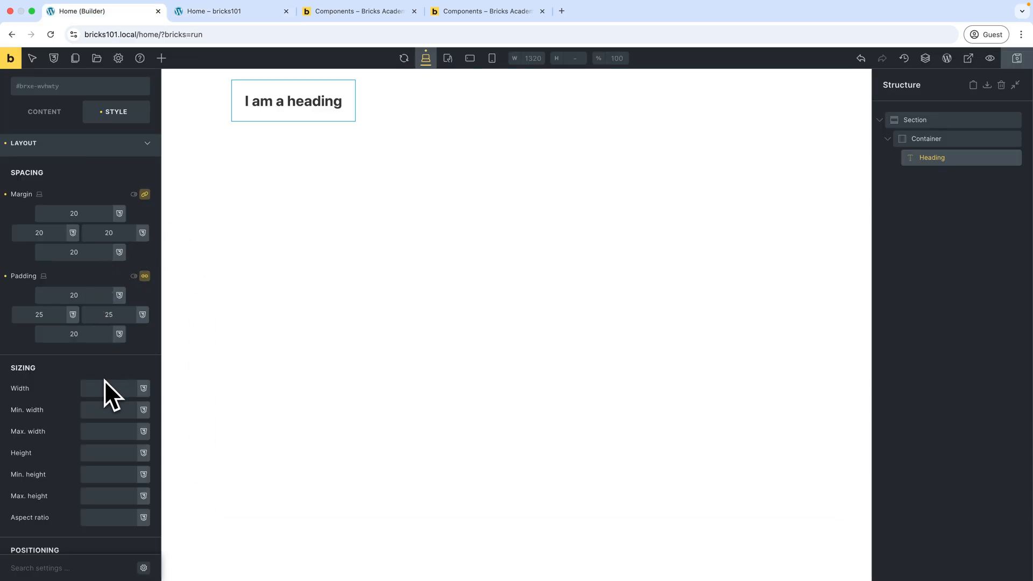